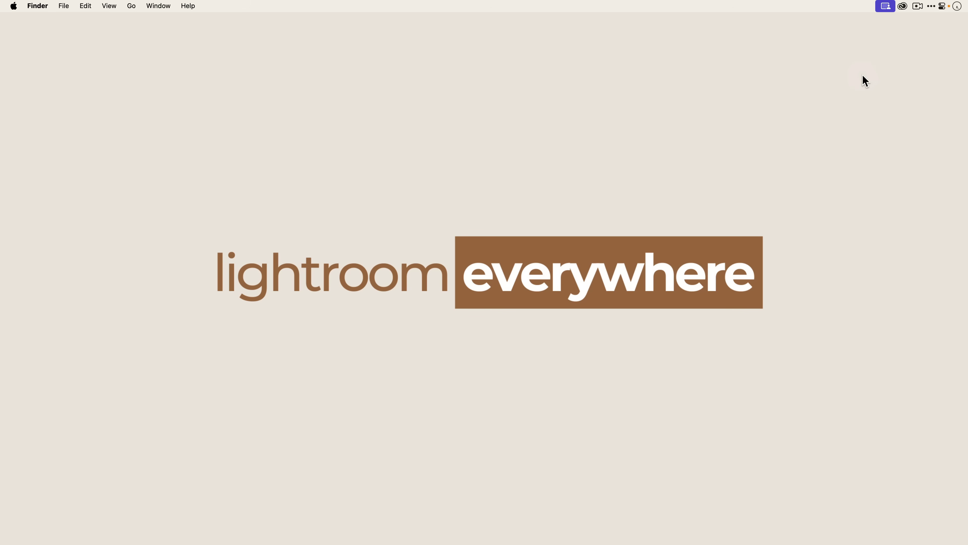
# In Creative Cloud, find Photoshop (Beta) among the installed beta apps and view its options
pyautogui.click(902, 6)
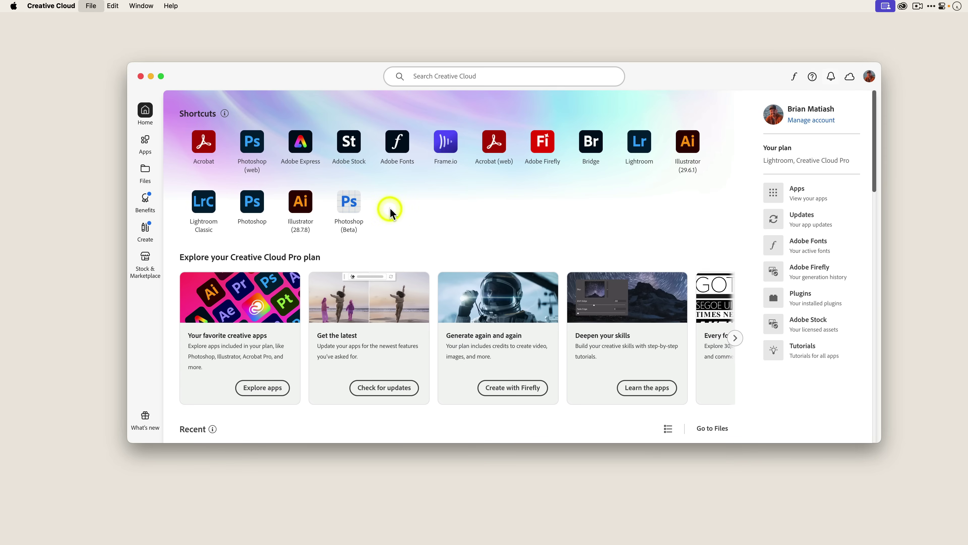
pyautogui.click(145, 141)
pyautogui.click(240, 112)
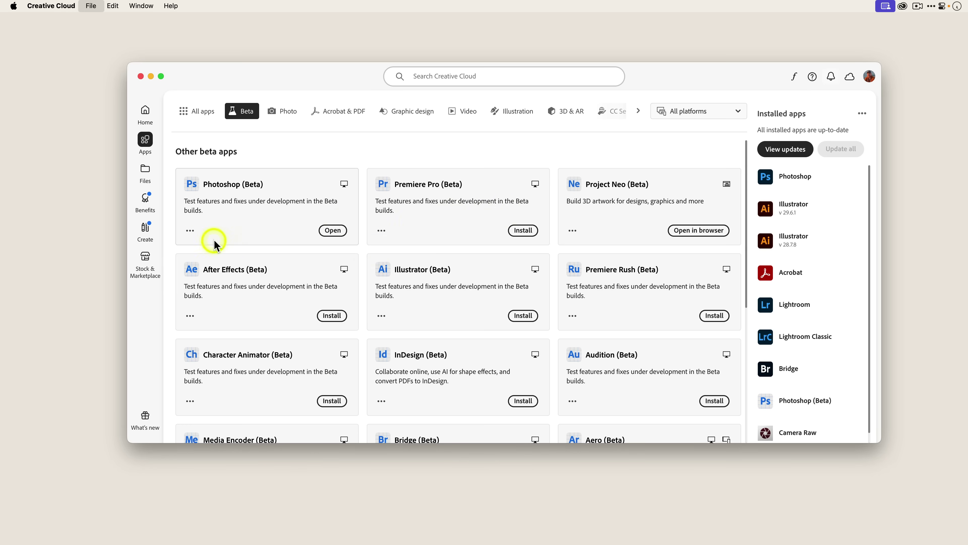
pyautogui.click(190, 231)
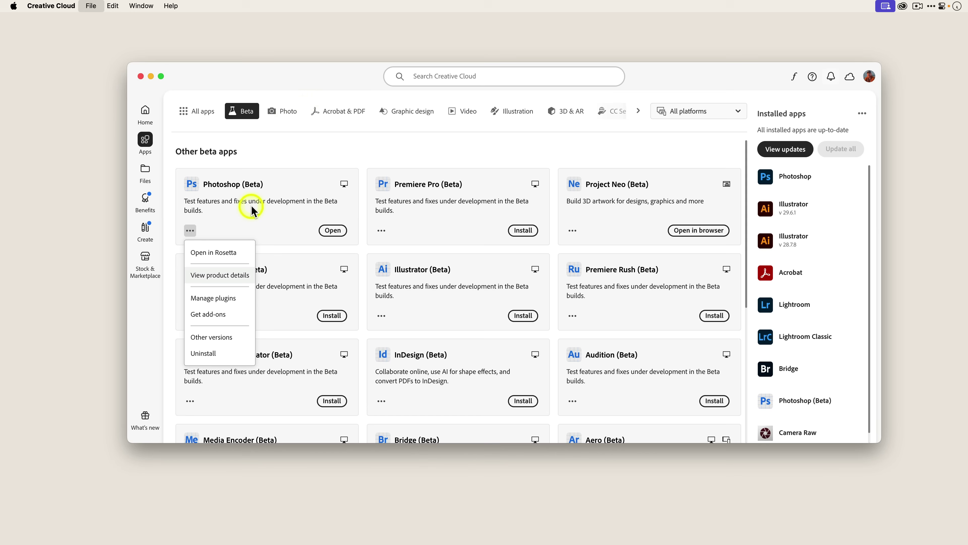
# Close Creative Cloud and bring Photoshop (Beta) forward with the Wonder Wheel photo
pyautogui.click(141, 77)
pyautogui.moveTo(603, 539)
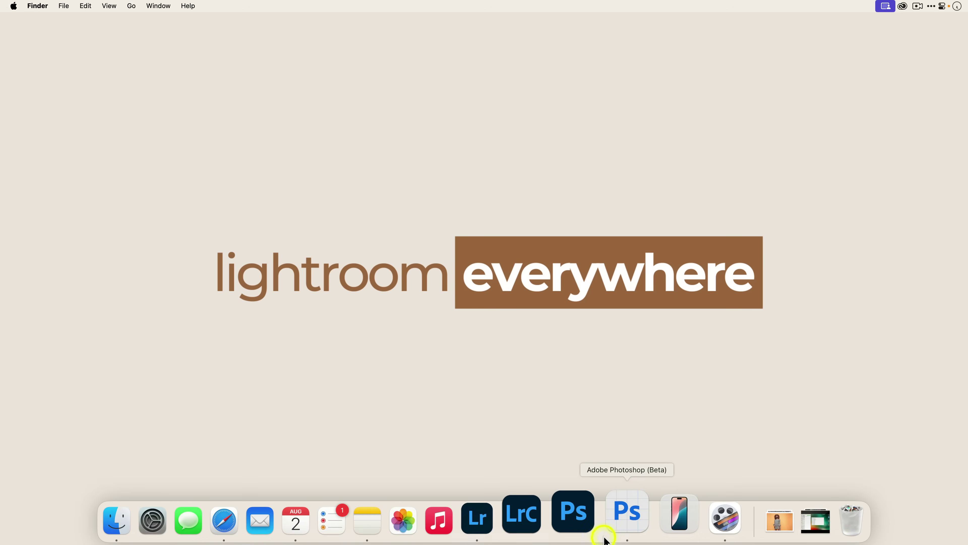
pyautogui.click(625, 515)
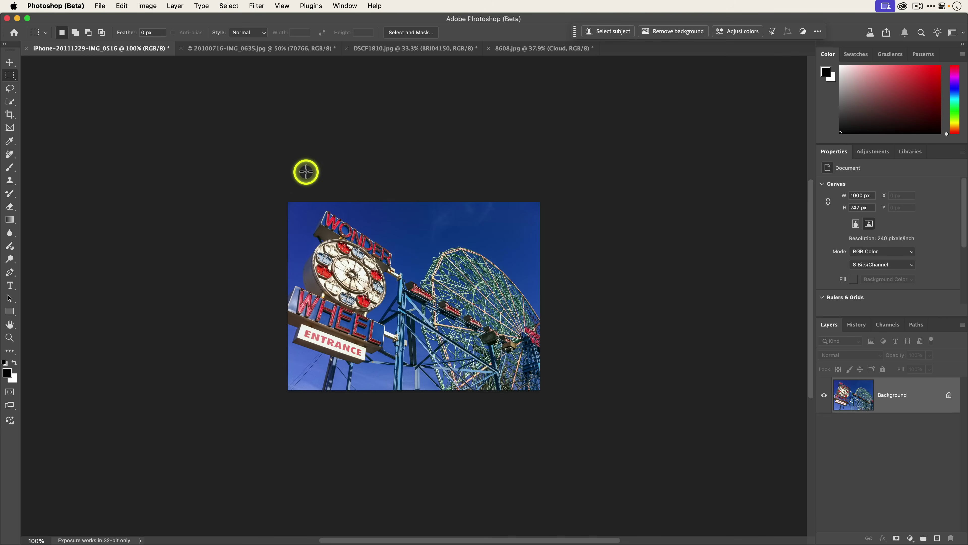
# Check the Image Size settings and dismiss them without changes
pyautogui.click(154, 7)
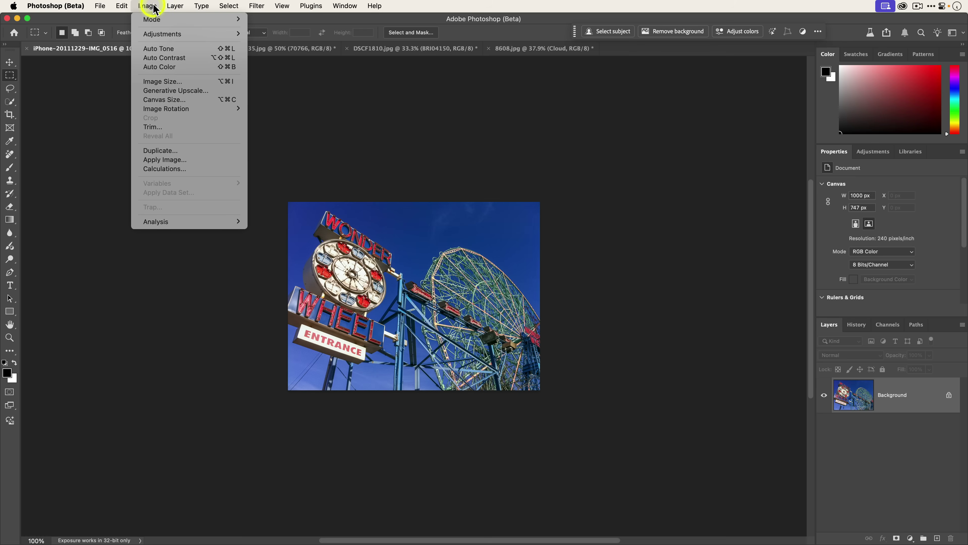
pyautogui.click(180, 81)
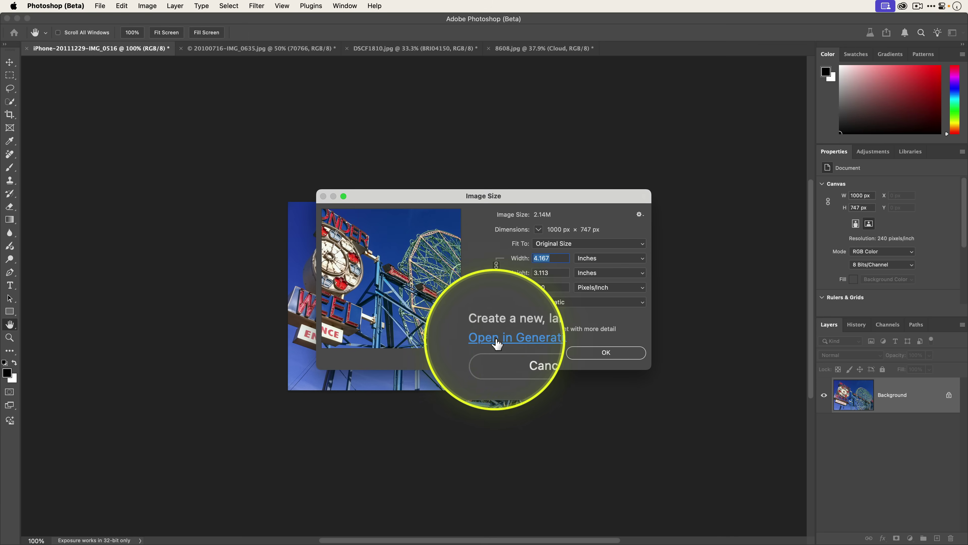
pyautogui.click(531, 358)
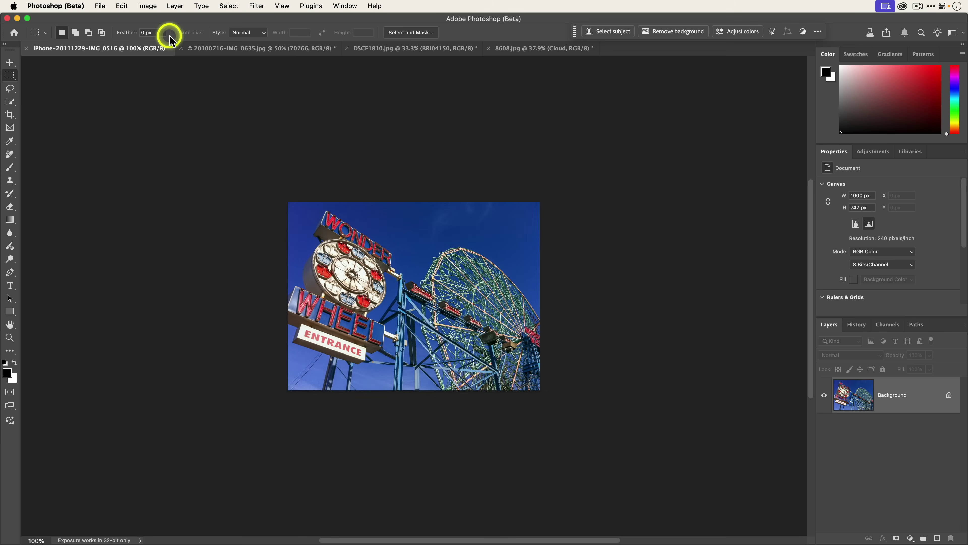
# Run Generative Upscale at 4x to create a 4000 x 2988 px document
pyautogui.click(148, 7)
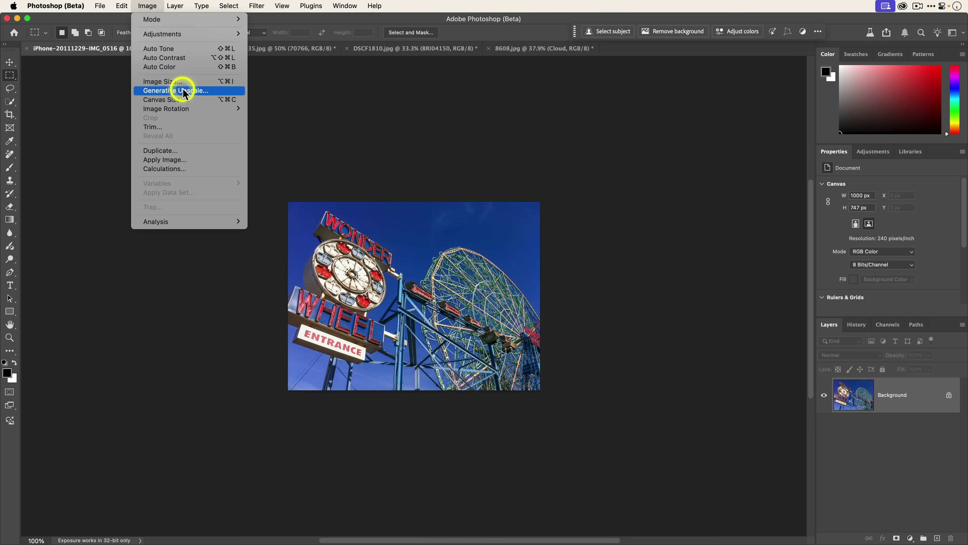
pyautogui.click(196, 91)
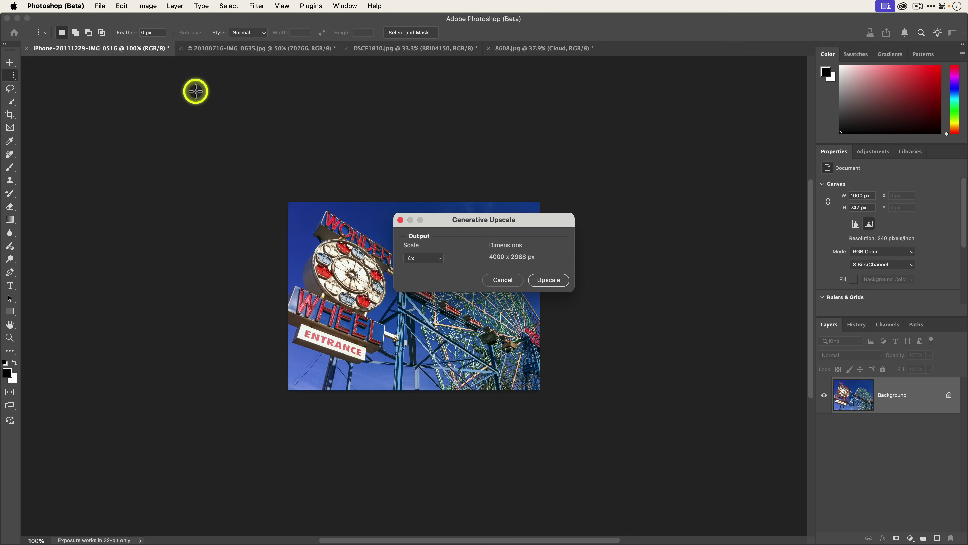
pyautogui.click(439, 258)
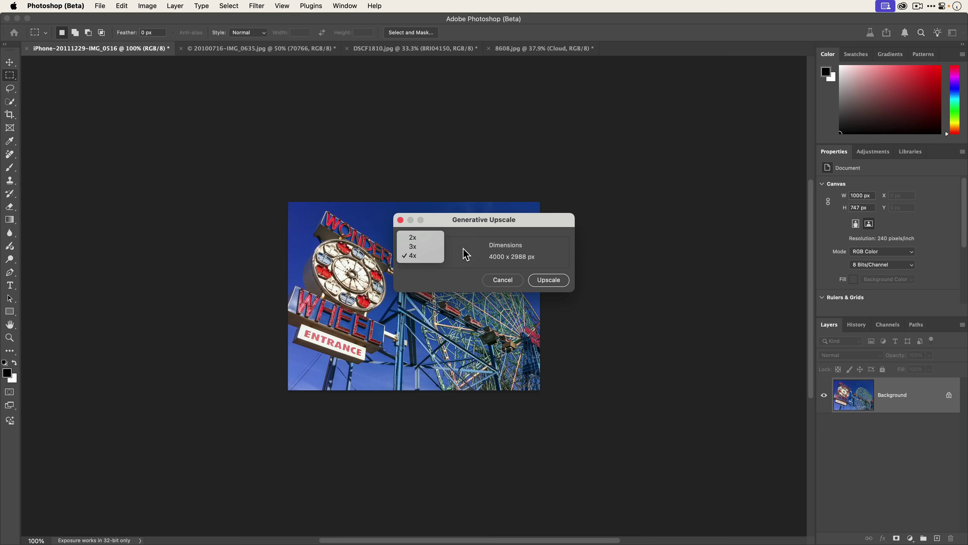
pyautogui.click(433, 258)
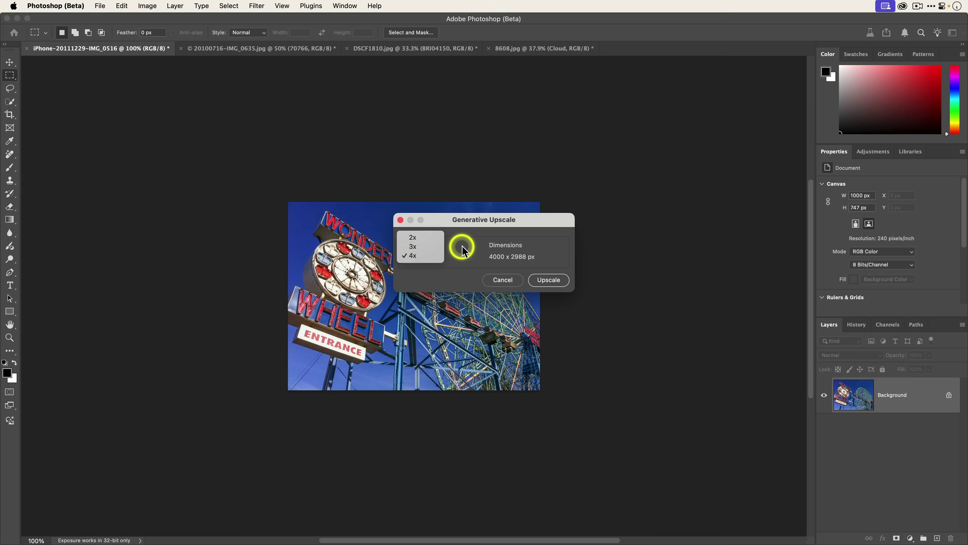
pyautogui.click(549, 280)
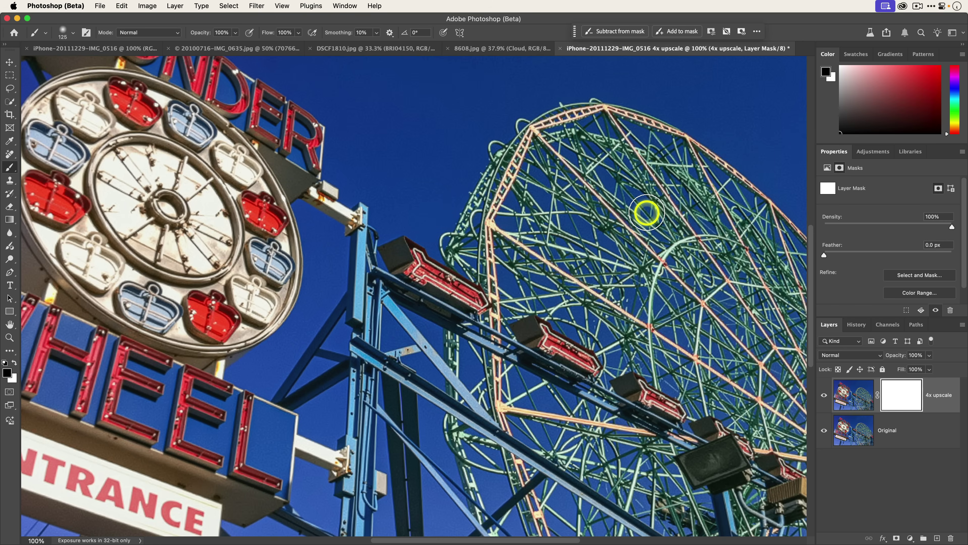
pyautogui.click(146, 6)
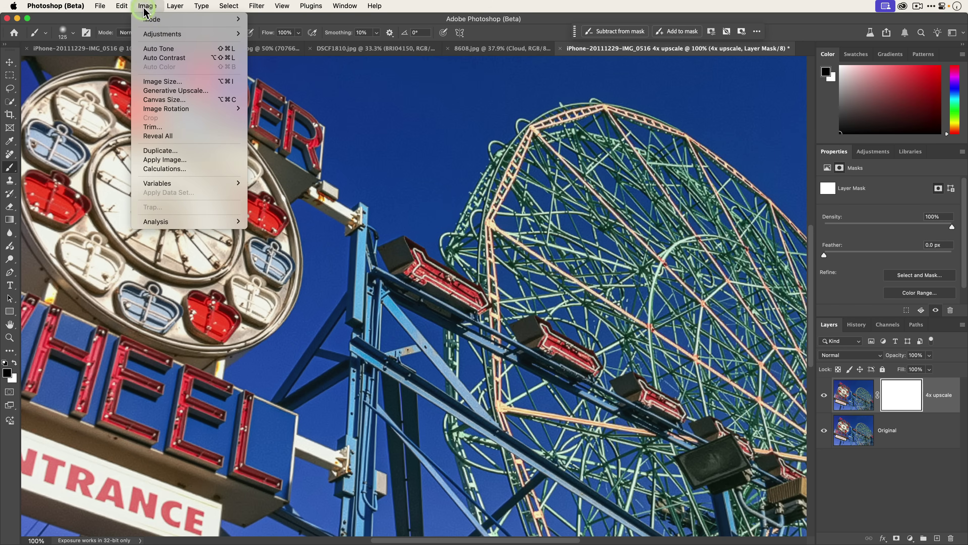
pyautogui.click(166, 81)
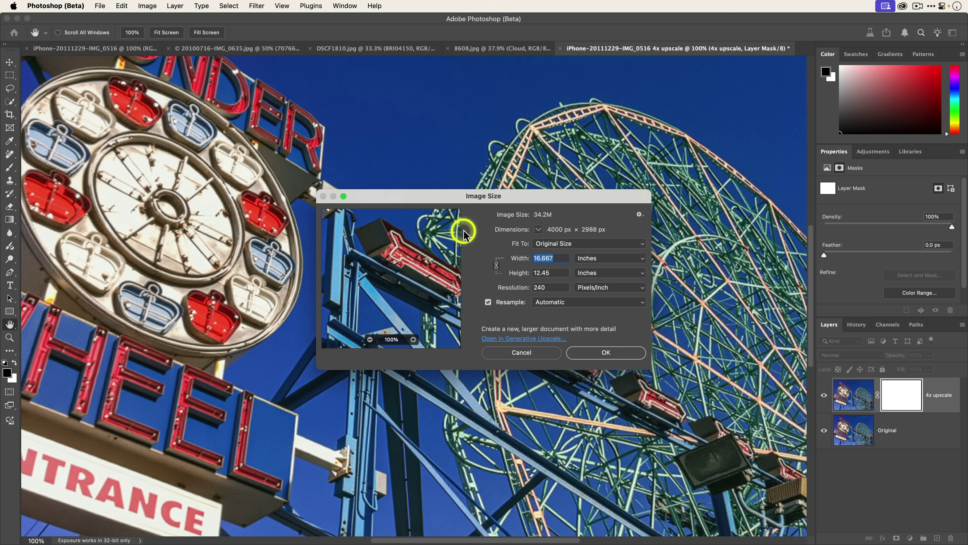
pyautogui.click(610, 258)
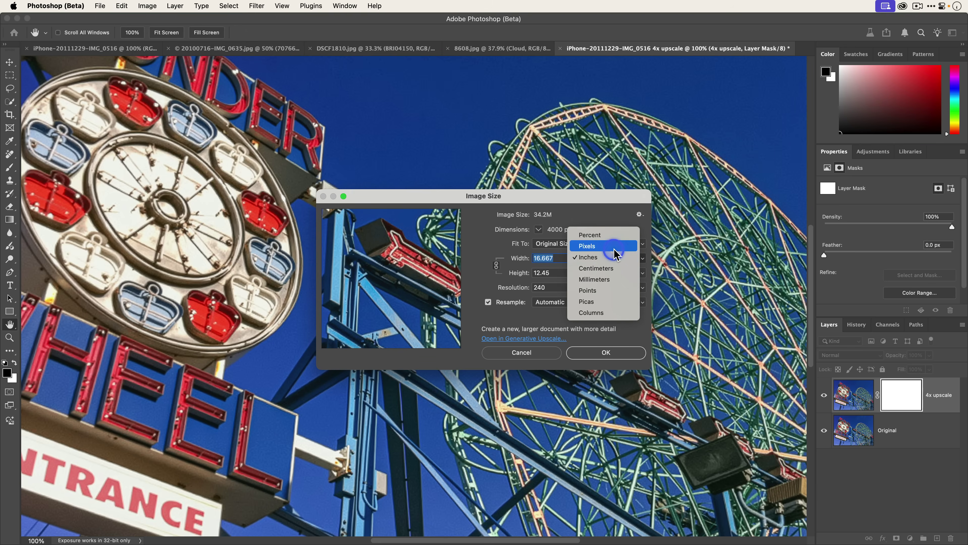
pyautogui.click(613, 247)
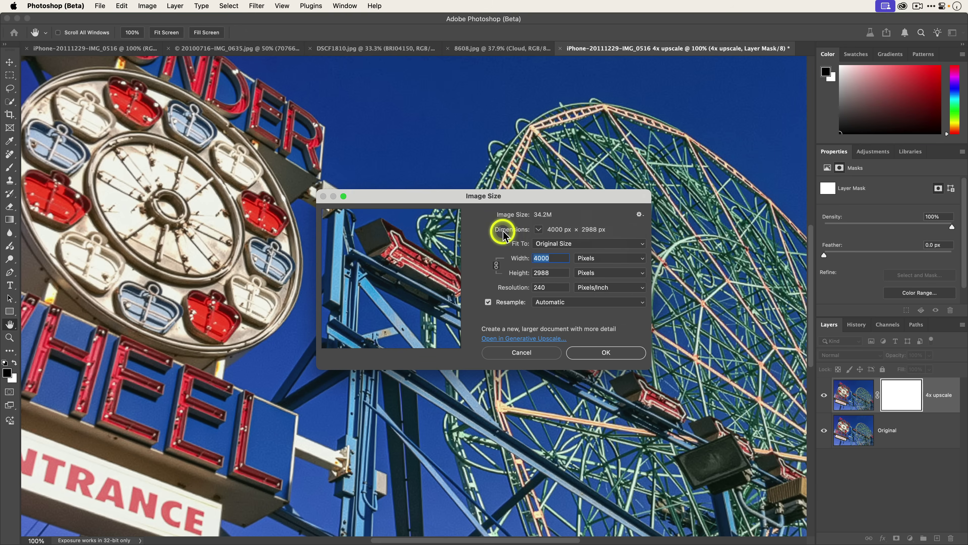
pyautogui.click(457, 224)
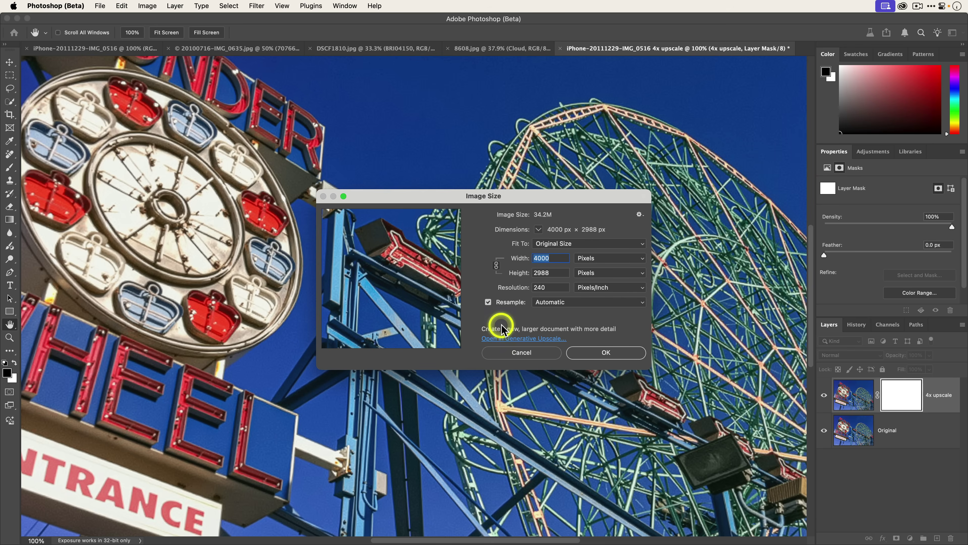
pyautogui.click(502, 352)
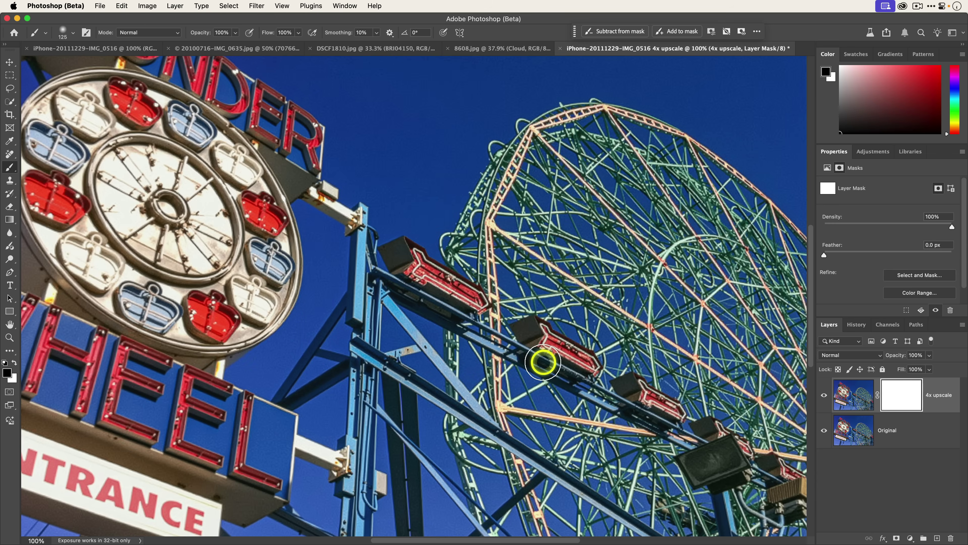
pyautogui.click(894, 397)
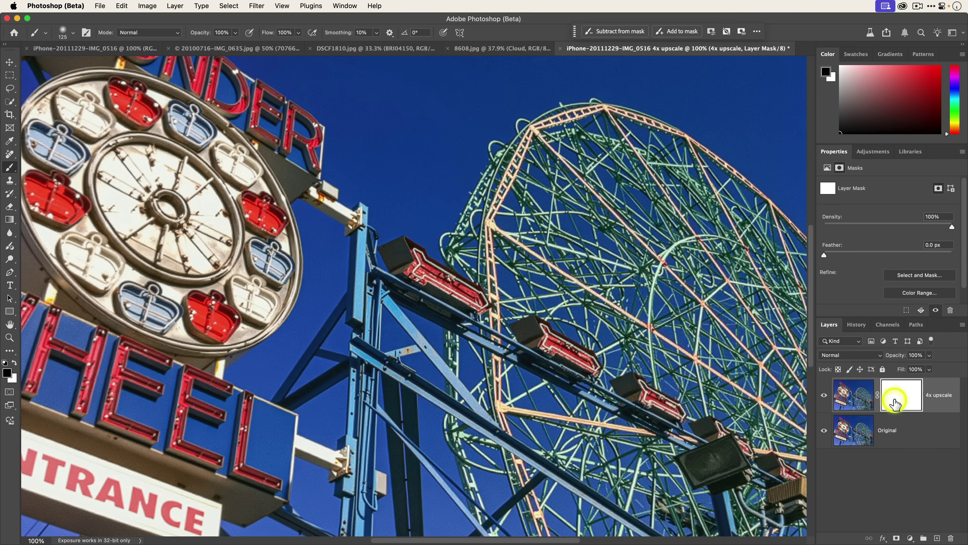
pyautogui.click(824, 396)
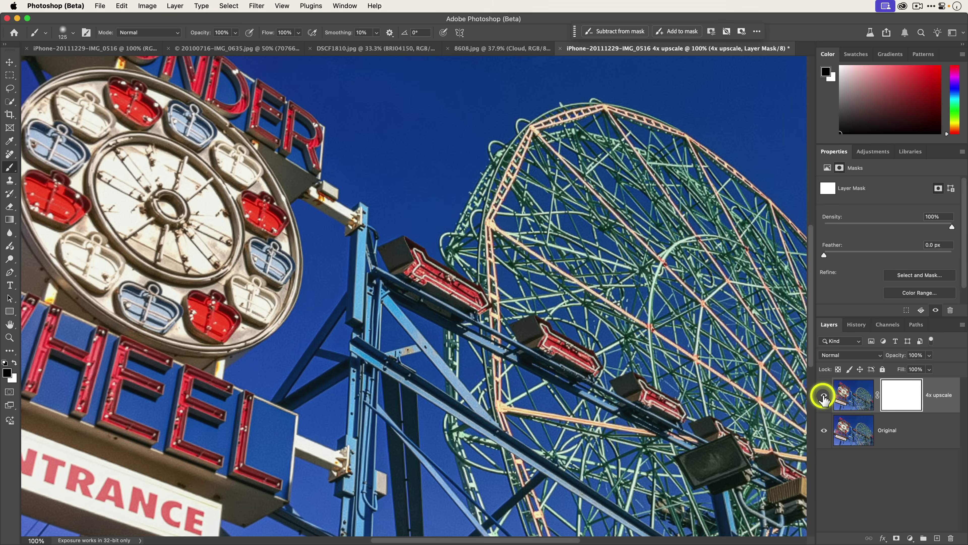
pyautogui.click(824, 396)
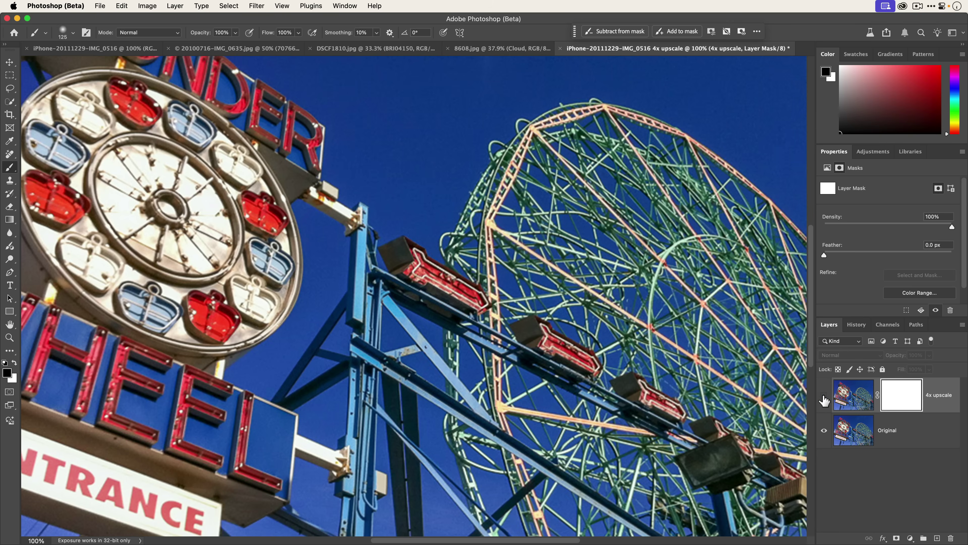
pyautogui.click(824, 396)
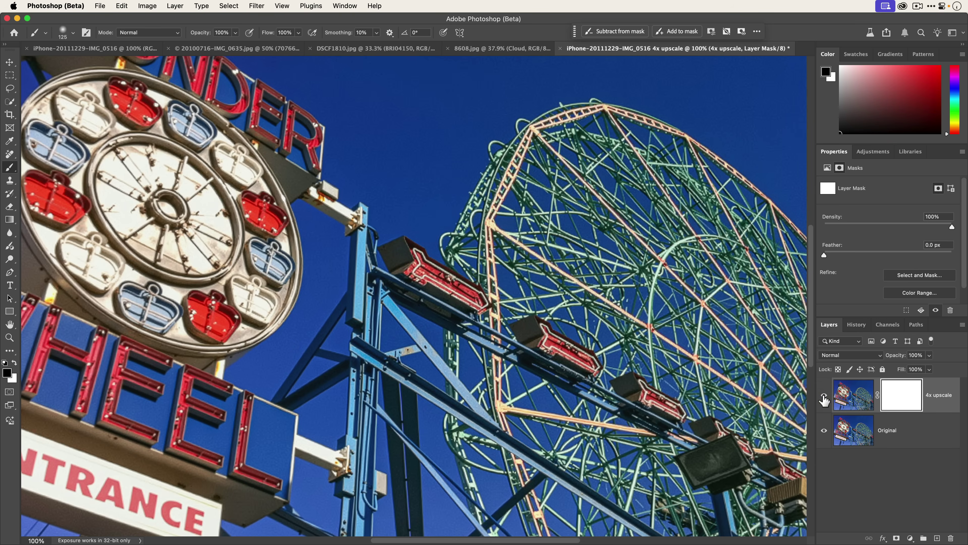
pyautogui.click(824, 397)
pyautogui.click(824, 396)
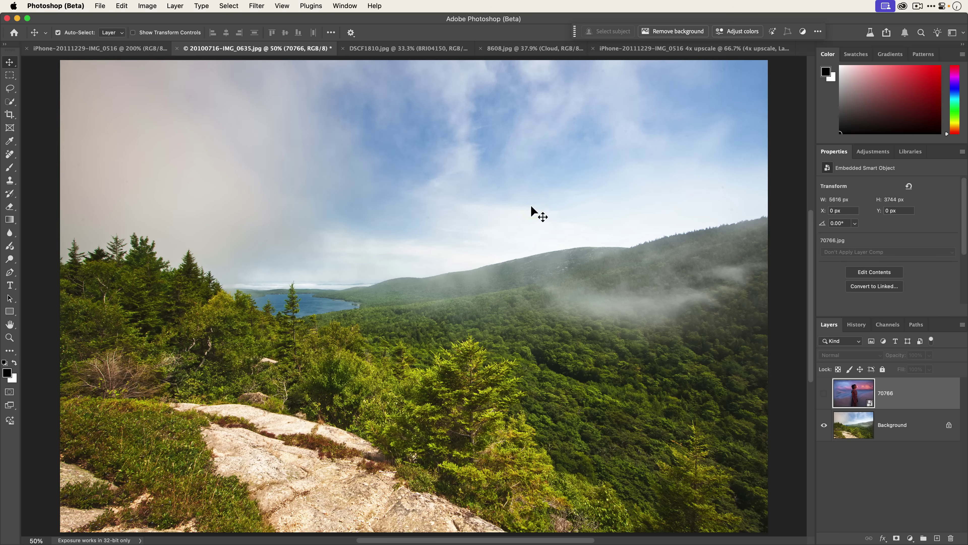
# Compare the 70766 girl layer with the landscape, then remove her sunset background
pyautogui.click(824, 394)
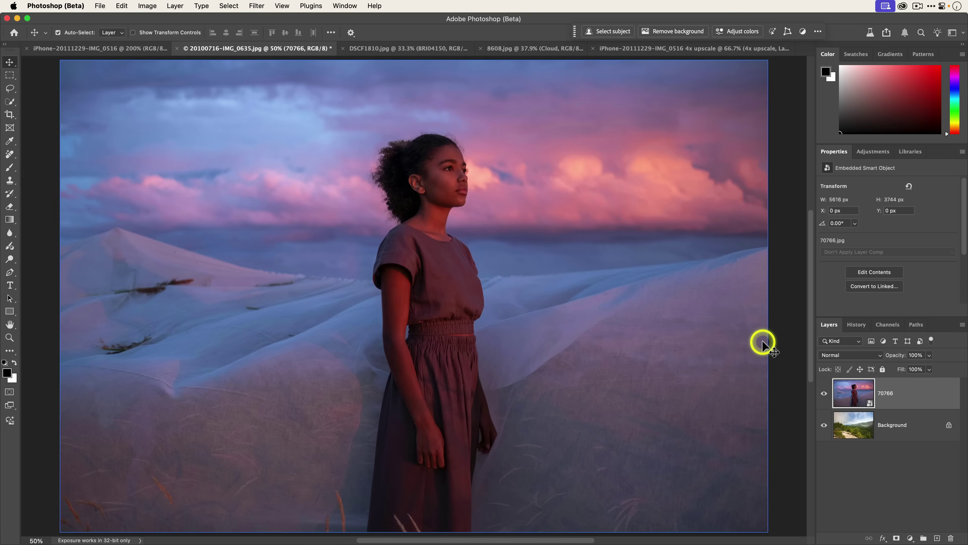
pyautogui.click(823, 395)
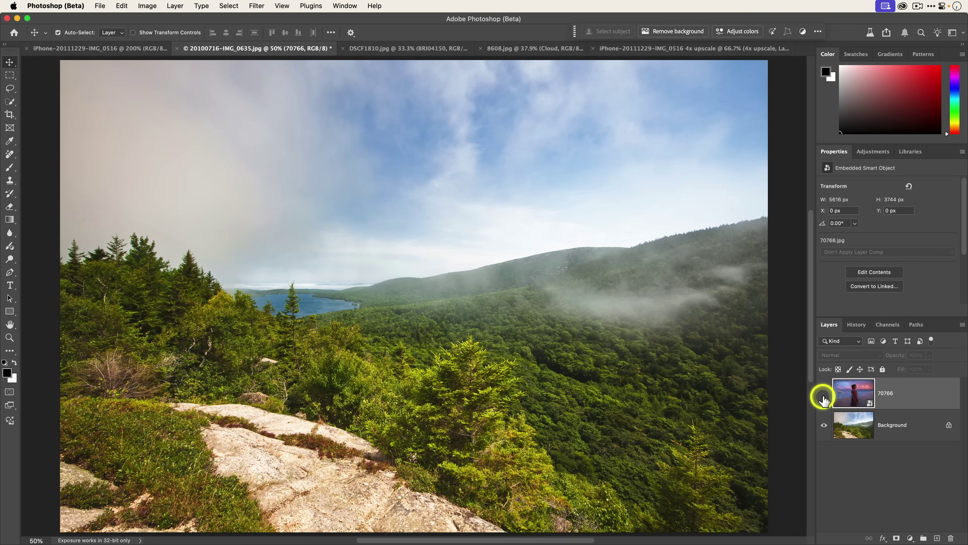
pyautogui.click(823, 394)
pyautogui.click(823, 395)
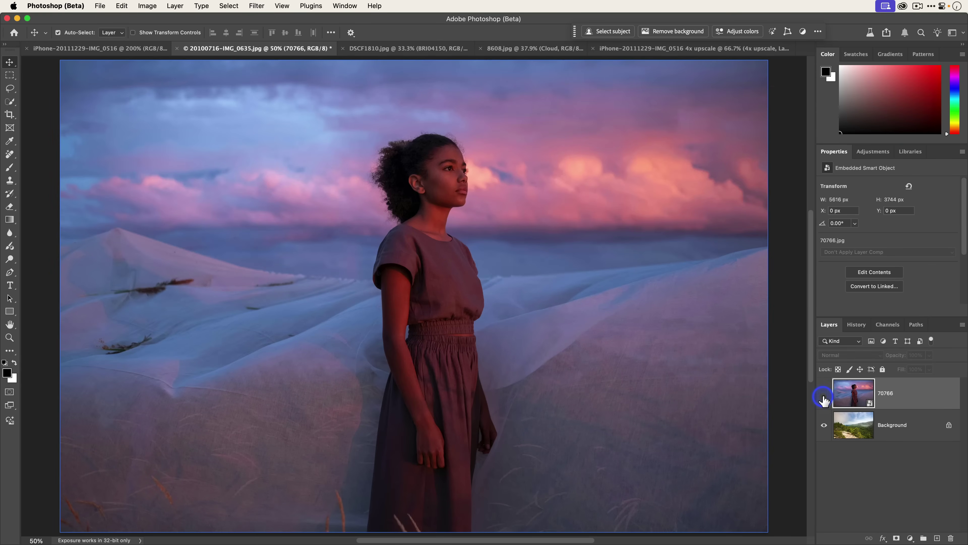
pyautogui.click(823, 395)
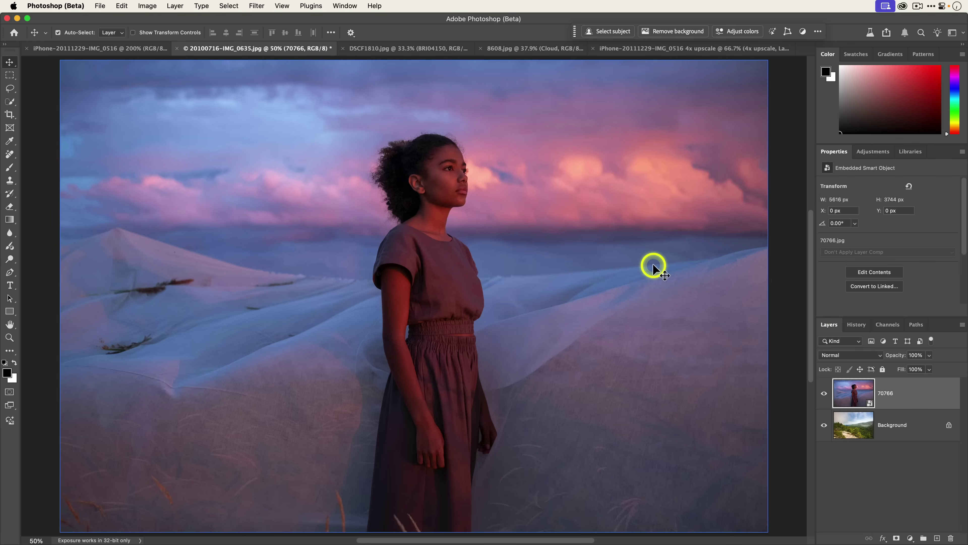
pyautogui.click(670, 34)
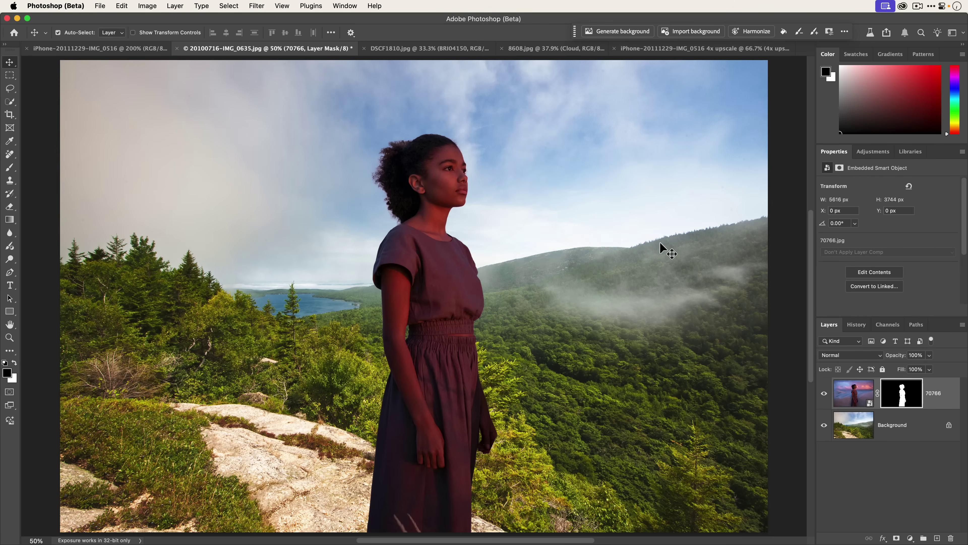
# Move the girl left, scale her to about 85%, and set her on the rocky ledge
pyautogui.click(434, 310)
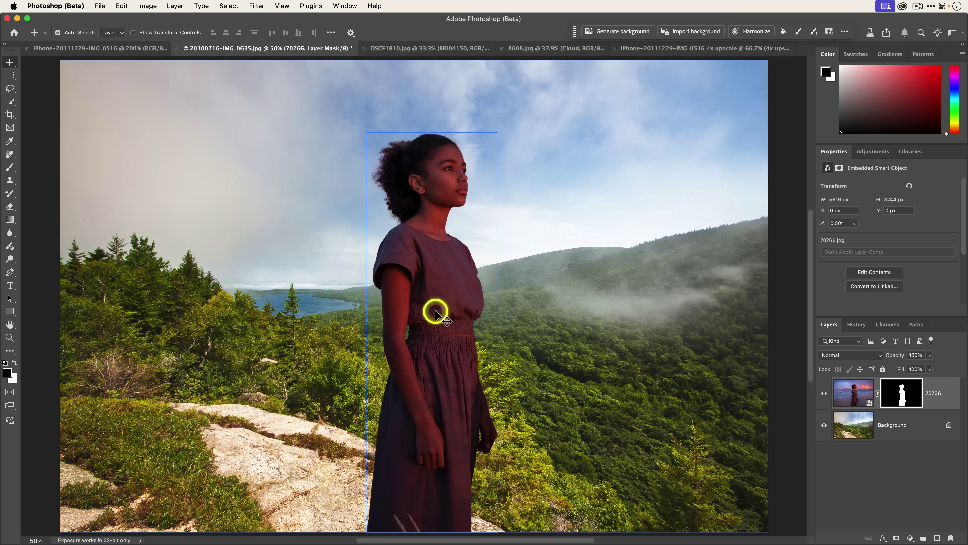
pyautogui.moveTo(434, 312); pyautogui.dragTo(310, 336)
pyautogui.press('super+minus')
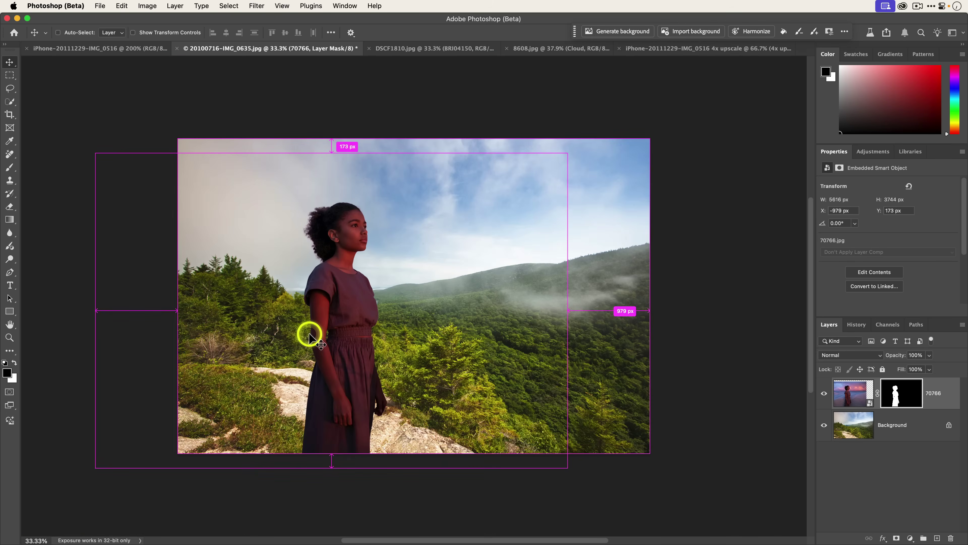
pyautogui.press('super+t')
pyautogui.moveTo(564, 155); pyautogui.dragTo(516, 201)
pyautogui.moveTo(458, 259); pyautogui.dragTo(488, 262)
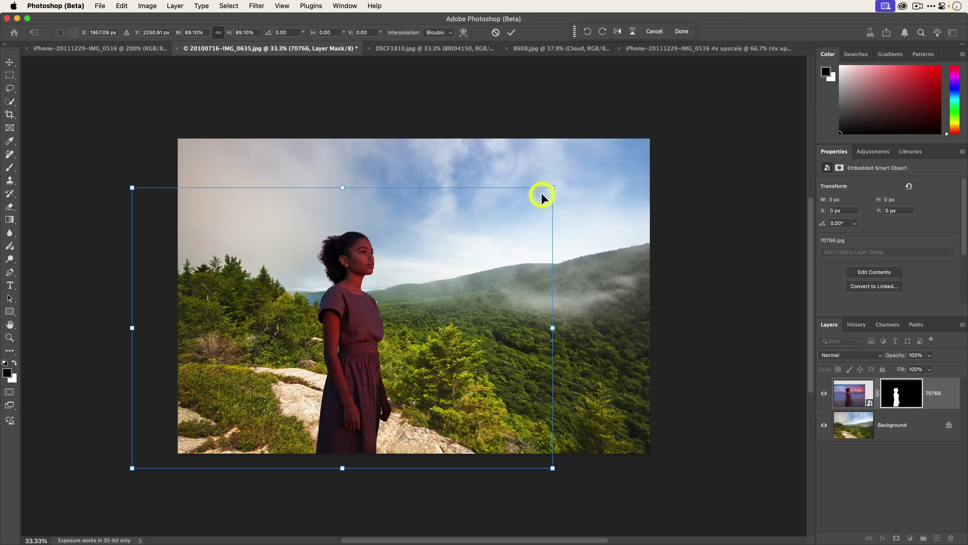
pyautogui.moveTo(553, 191); pyautogui.dragTo(534, 206)
pyautogui.moveTo(482, 261); pyautogui.dragTo(501, 260)
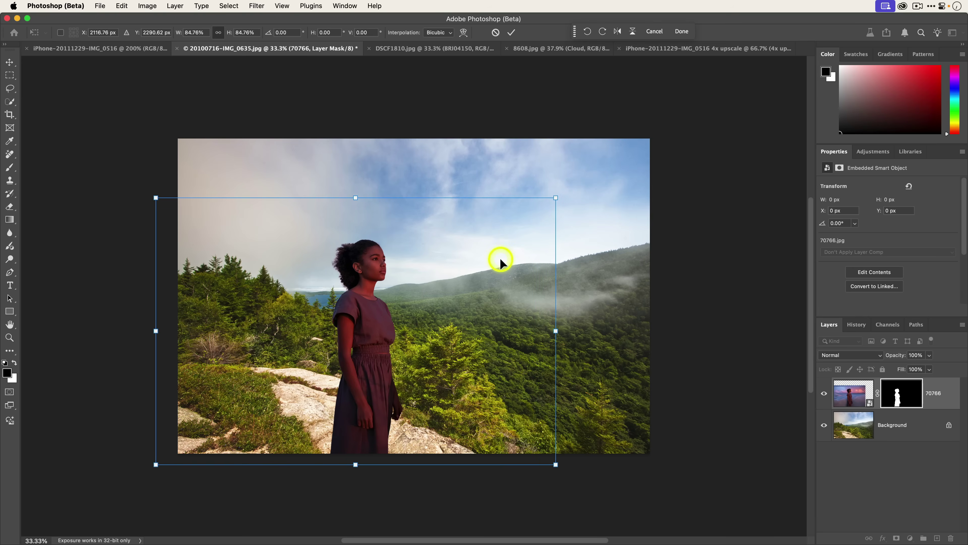
pyautogui.press('Return')
pyautogui.press('super+0')
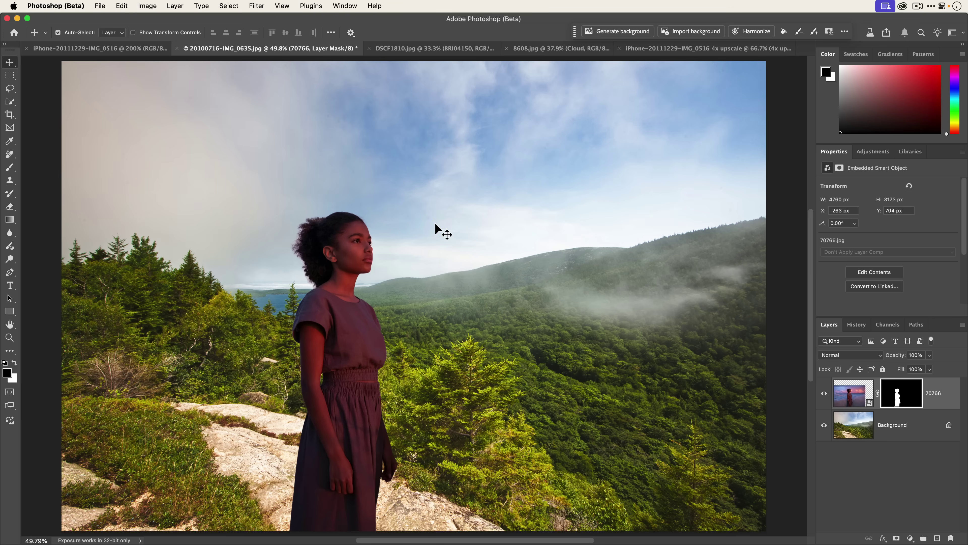
# Harmonize the girl with the landscape and pick the second of three variations
pyautogui.click(748, 33)
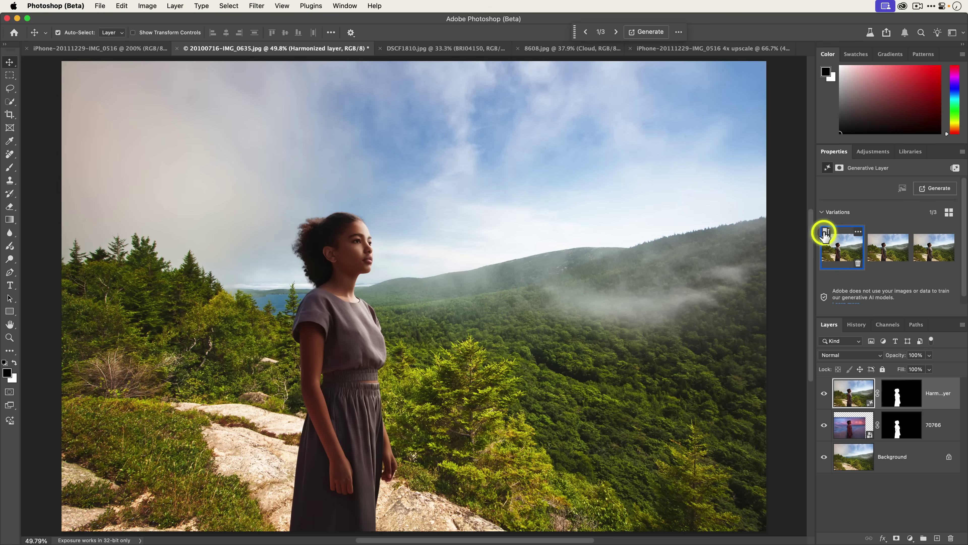
pyautogui.click(884, 251)
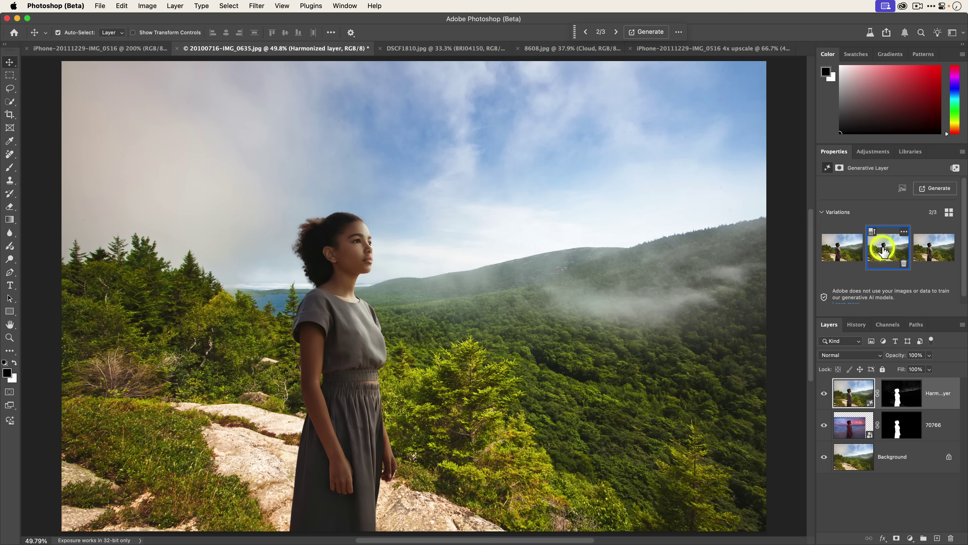
pyautogui.click(926, 251)
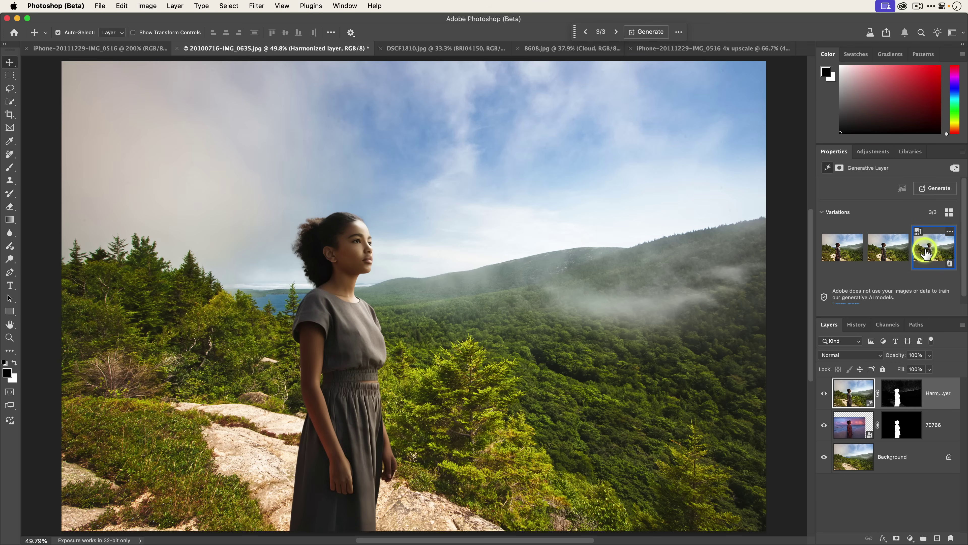
pyautogui.click(883, 250)
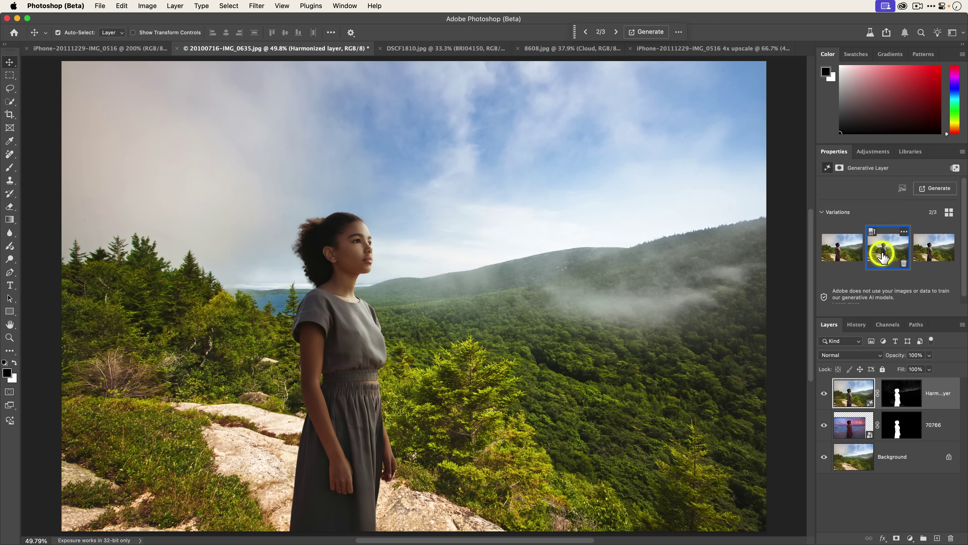
# Compare the harmonized girl against the original and reapply variation 2
pyautogui.click(824, 393)
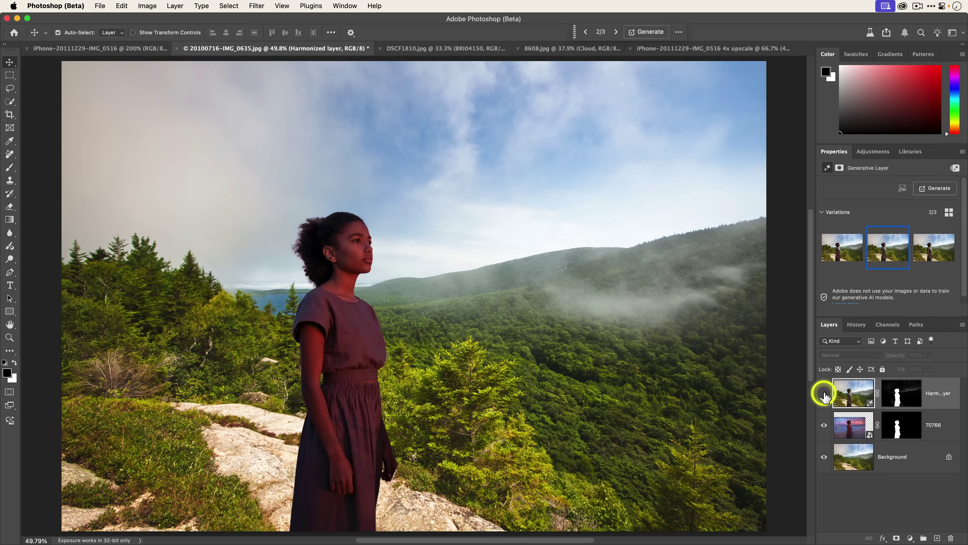
pyautogui.click(824, 393)
pyautogui.click(825, 394)
pyautogui.click(825, 393)
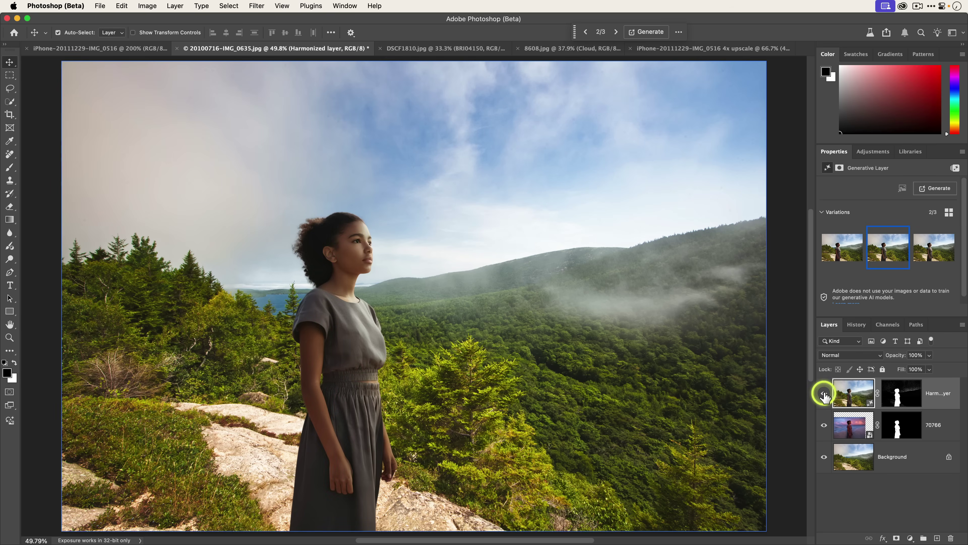
pyautogui.click(887, 267)
pyautogui.click(936, 189)
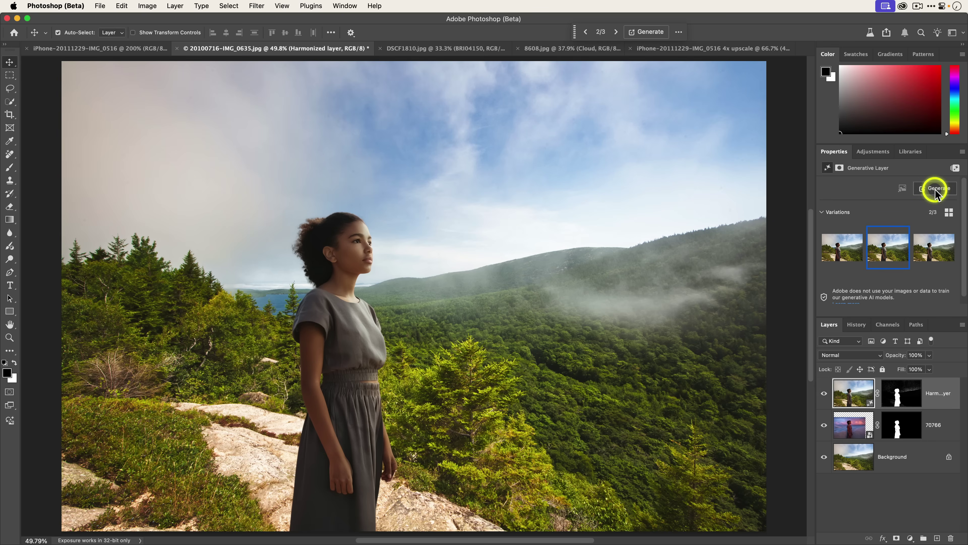
# Generate three more harmonized variations and choose variation 5 of 6
pyautogui.click(936, 189)
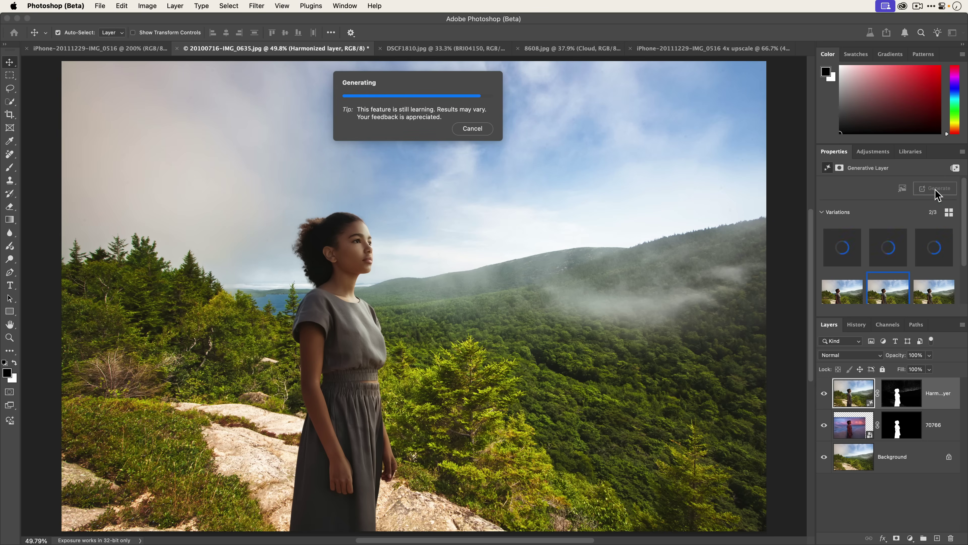
pyautogui.click(885, 256)
pyautogui.click(923, 256)
pyautogui.click(886, 293)
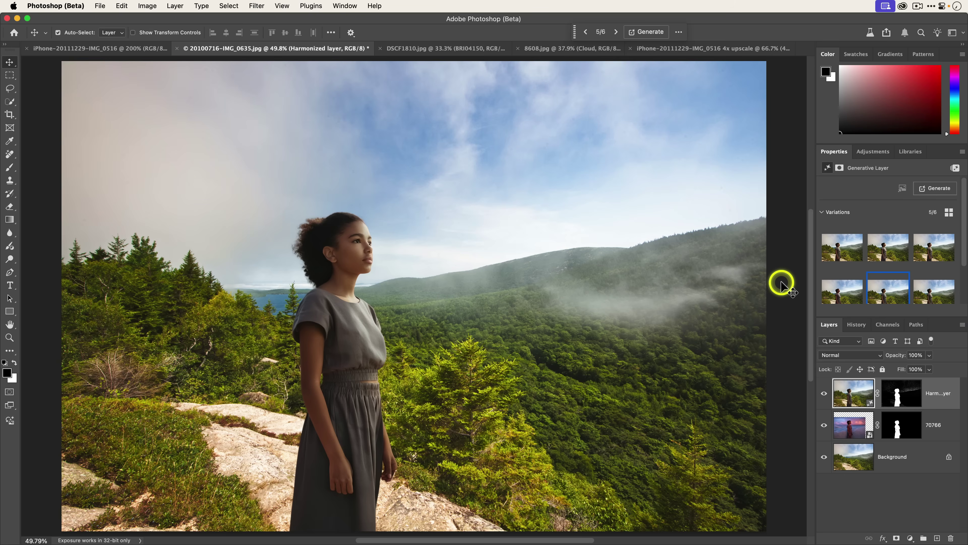
# Compare the harmonized girl with the original, then switch to the DSCF1810.jpg document
pyautogui.click(825, 393)
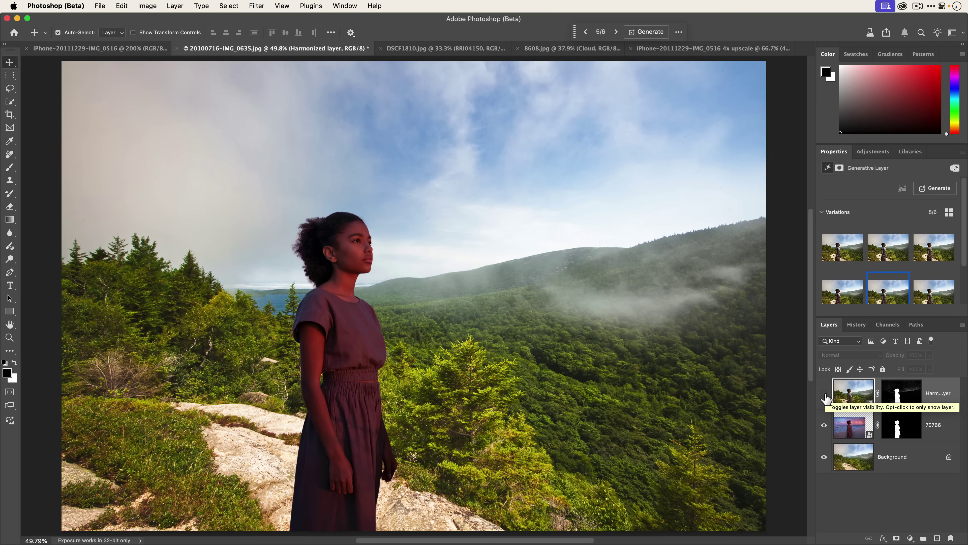
pyautogui.click(824, 395)
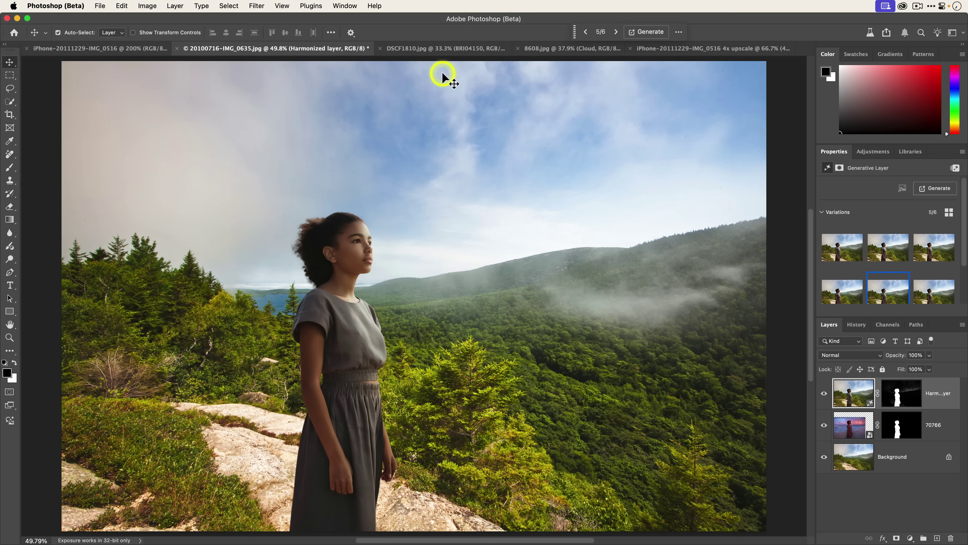
pyautogui.click(445, 50)
# Show the BRI04150 taxi layer and remove its street background over the forest road
pyautogui.click(421, 204)
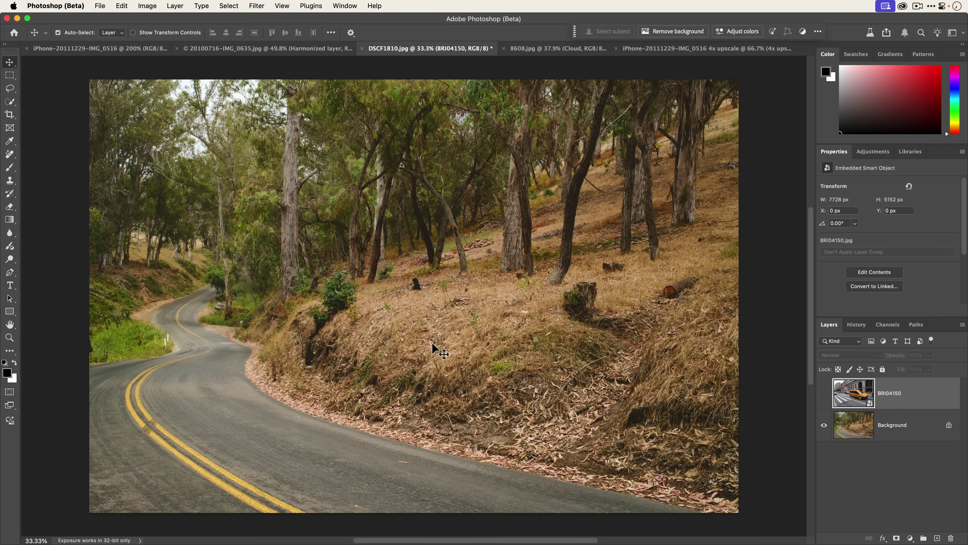
pyautogui.click(823, 394)
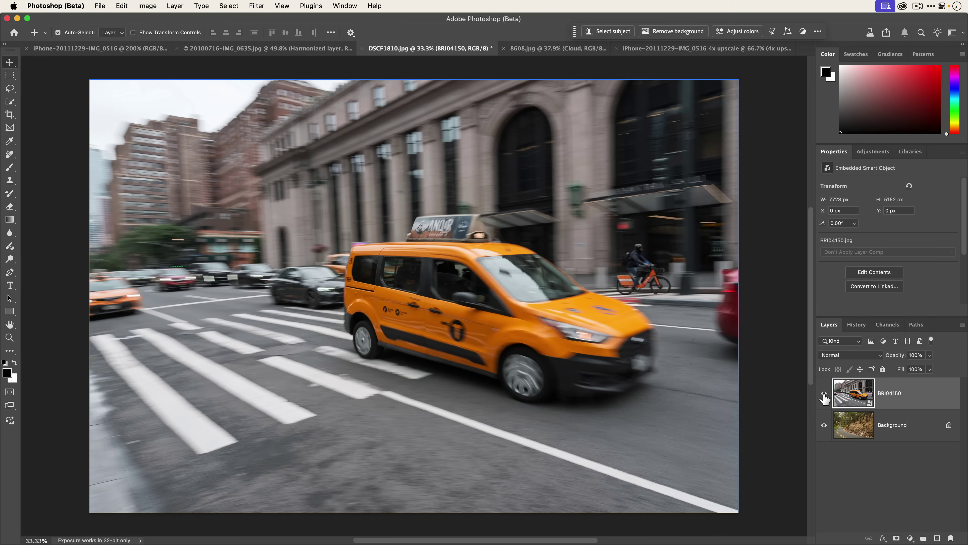
pyautogui.click(824, 396)
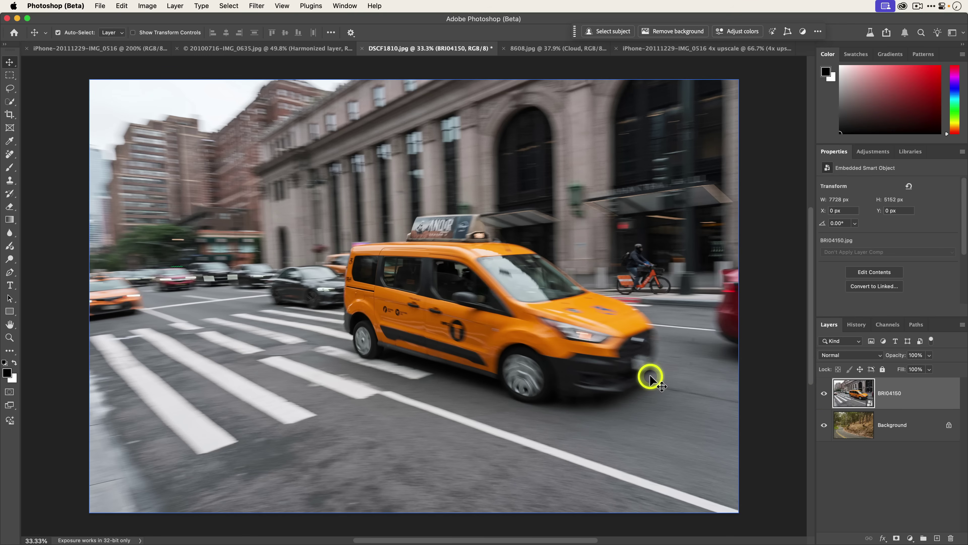
pyautogui.click(669, 36)
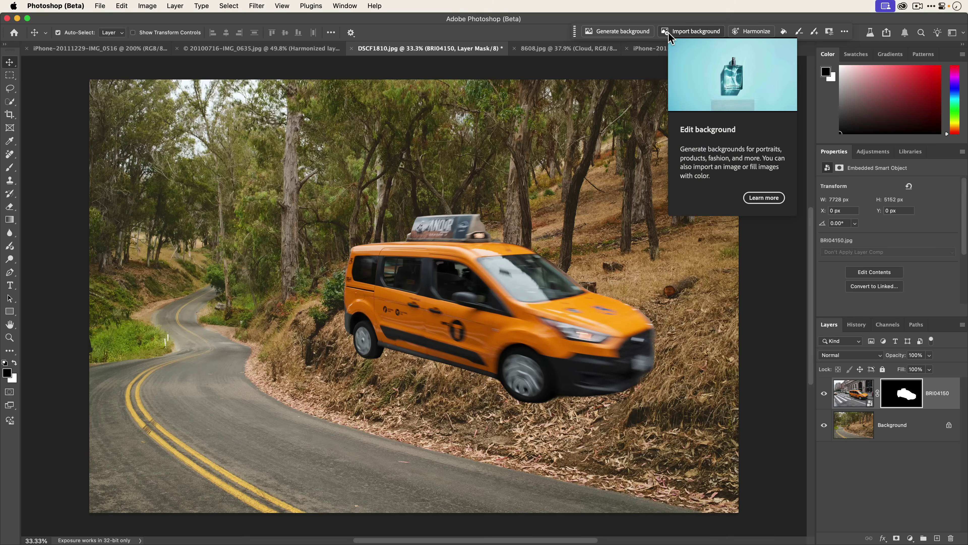
pyautogui.click(494, 238)
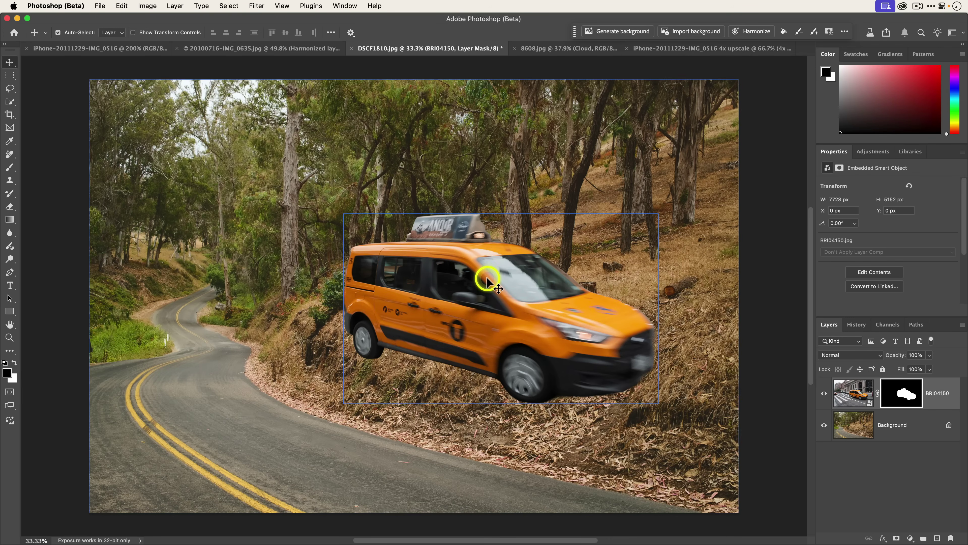
# Move the taxi onto the road, scale it to 87.74% and rotate it 2.05°
pyautogui.moveTo(499, 286); pyautogui.dragTo(359, 371)
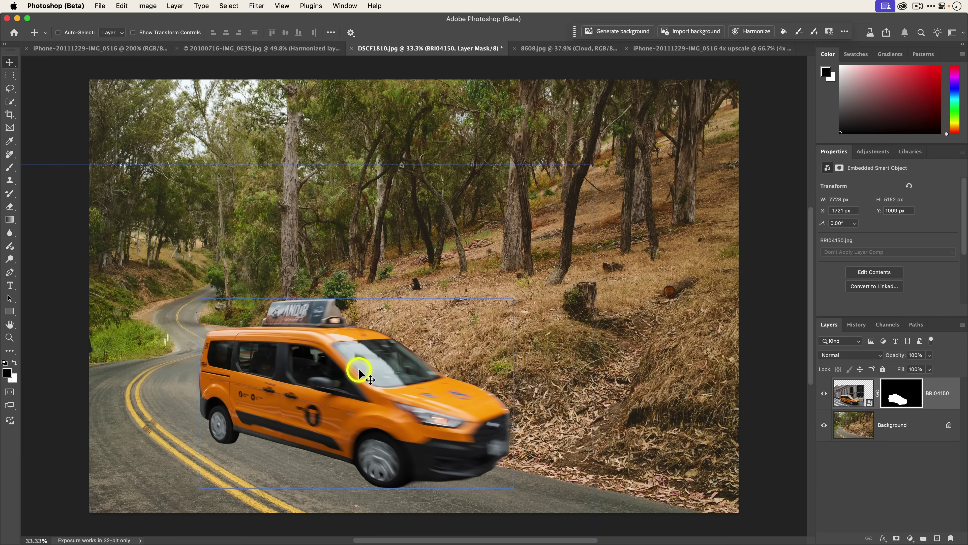
pyautogui.press('super+t')
pyautogui.moveTo(594, 164); pyautogui.dragTo(532, 191)
pyautogui.moveTo(347, 356); pyautogui.dragTo(376, 314)
pyautogui.moveTo(571, 174); pyautogui.dragTo(572, 185)
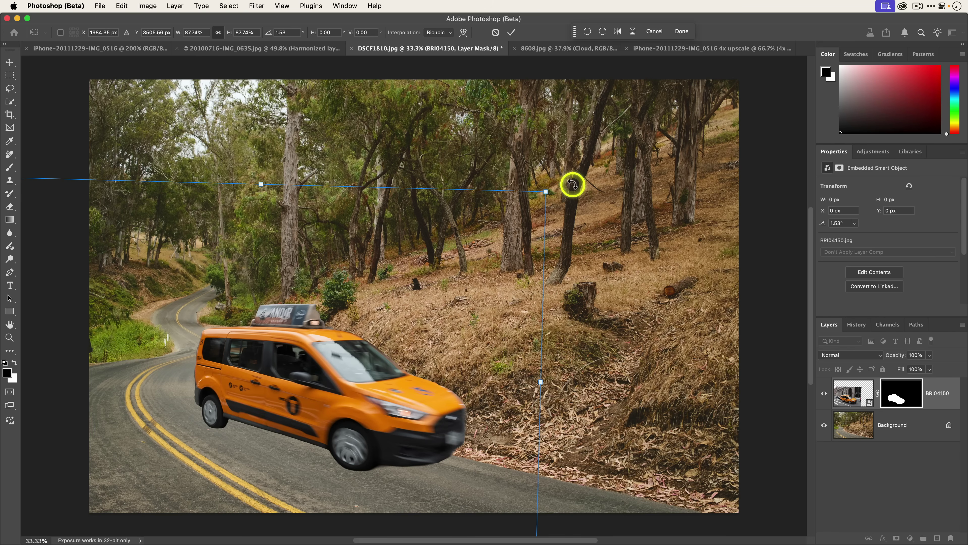
pyautogui.moveTo(426, 285); pyautogui.dragTo(417, 292)
pyautogui.moveTo(574, 191); pyautogui.dragTo(574, 195)
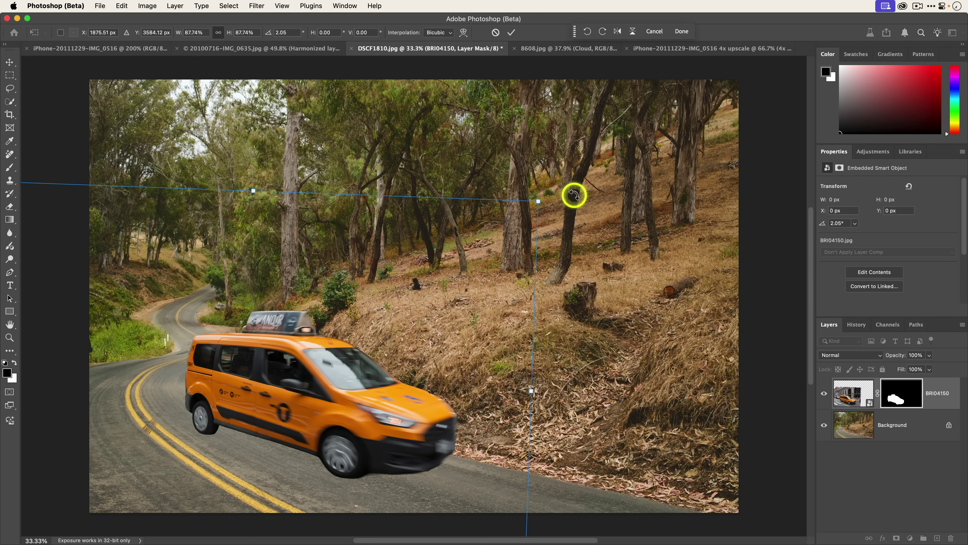
pyautogui.click(511, 32)
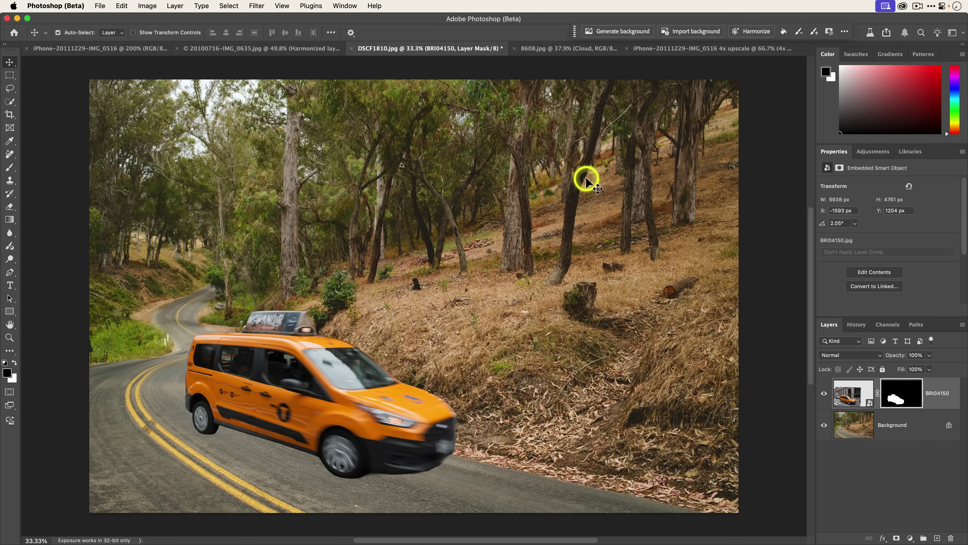
# Harmonize the taxi, compare the three variations, and keep the darker variation 3
pyautogui.click(751, 31)
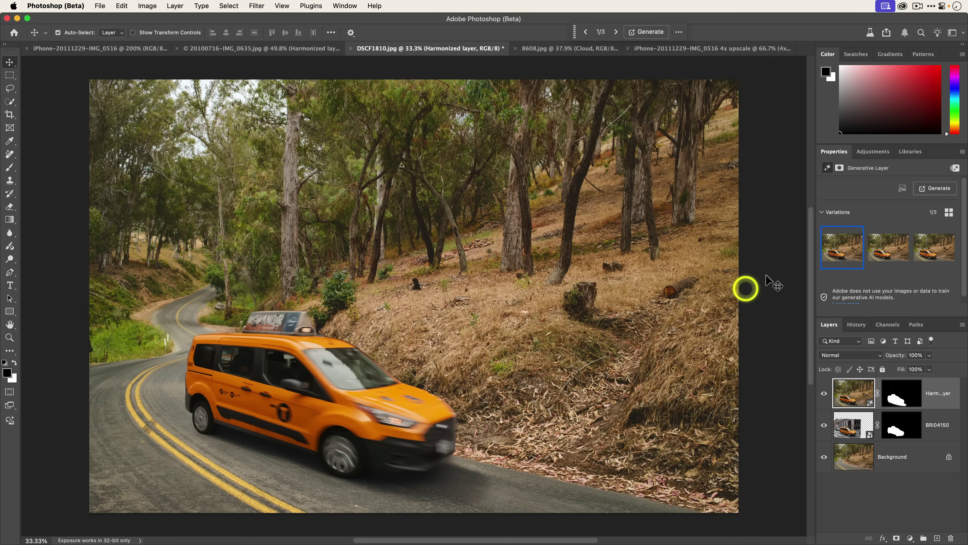
pyautogui.click(886, 250)
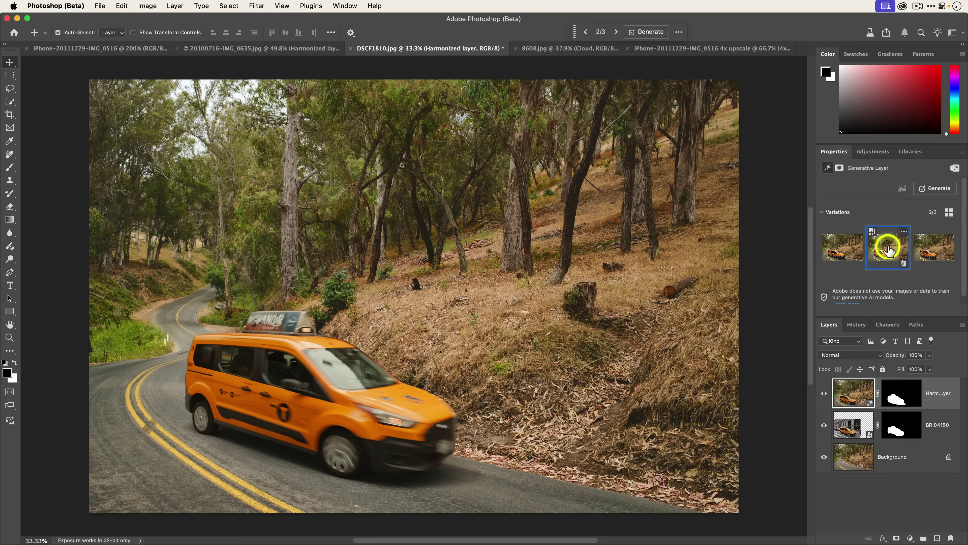
pyautogui.click(919, 251)
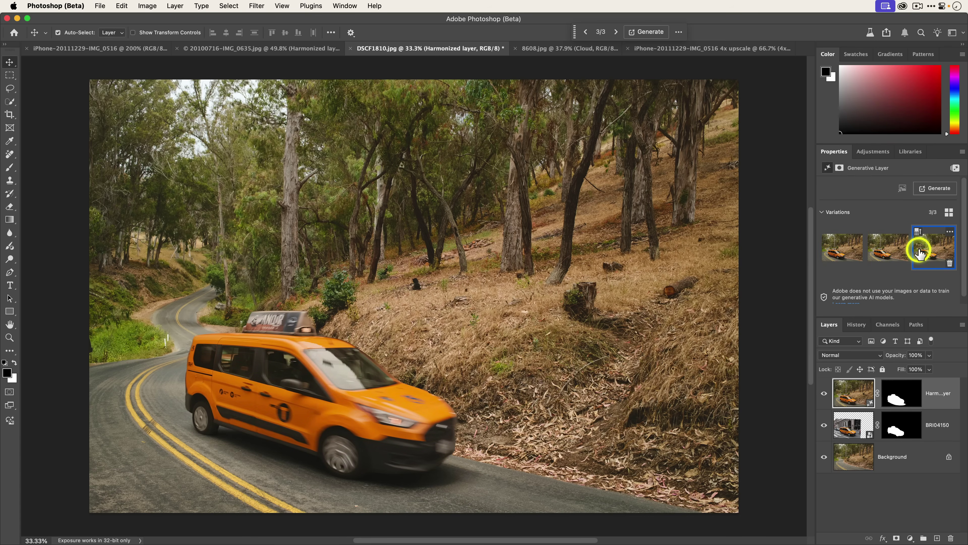
pyautogui.click(840, 254)
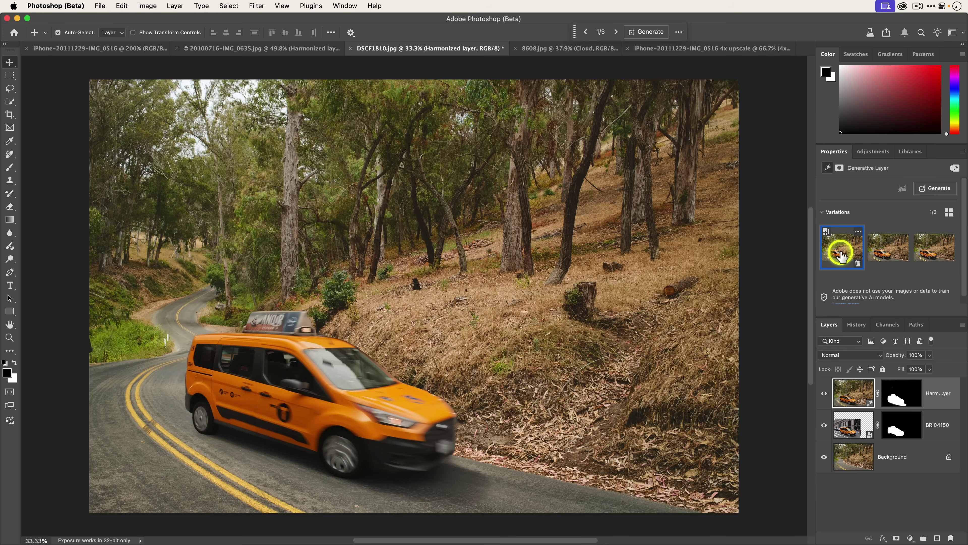
pyautogui.click(924, 250)
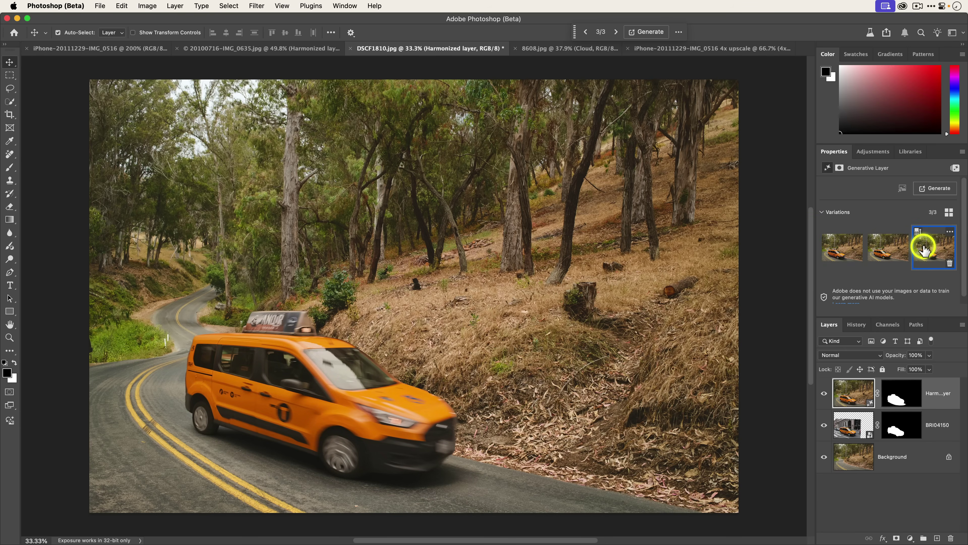
pyautogui.click(824, 393)
pyautogui.click(825, 394)
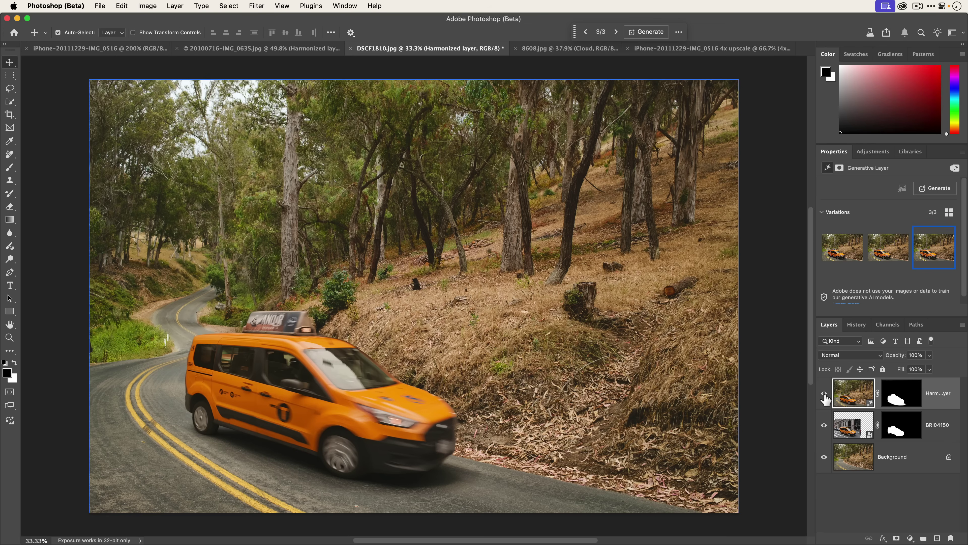
# Generate three more taxi variations, preview them, and select variation 1 of 6
pyautogui.click(932, 190)
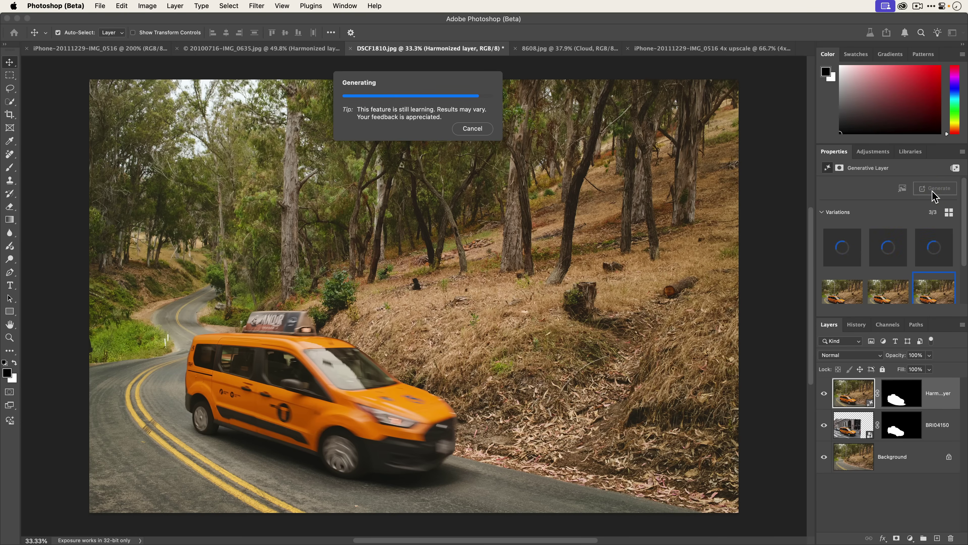
pyautogui.click(819, 277)
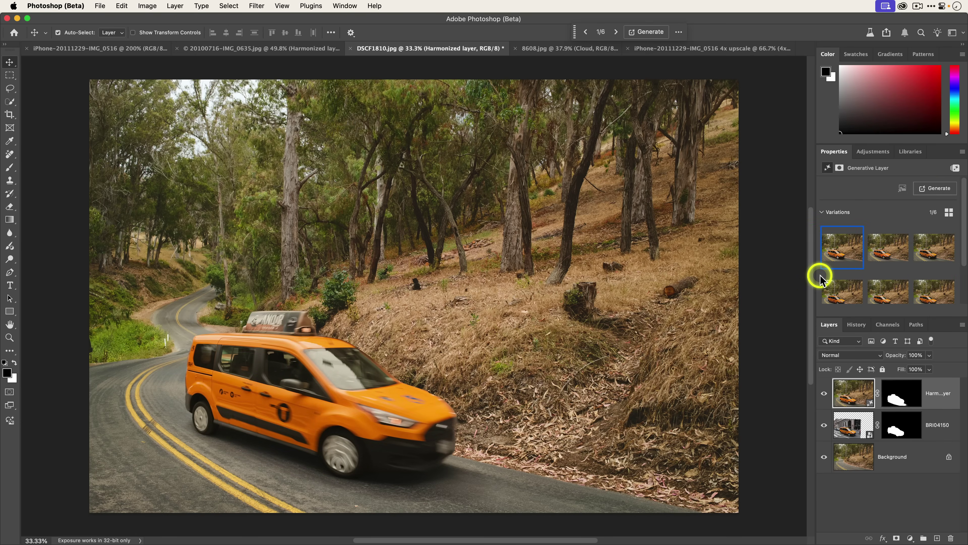
pyautogui.click(881, 252)
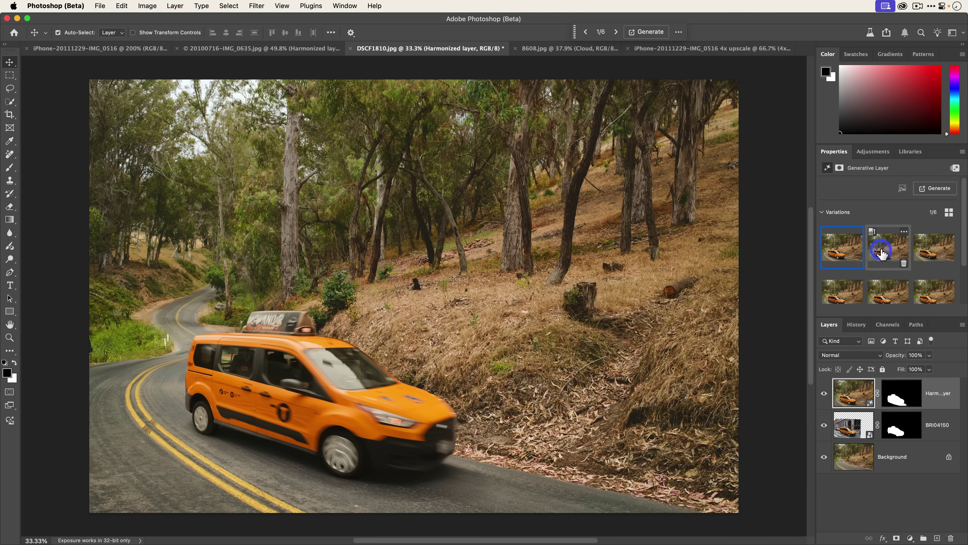
pyautogui.click(930, 248)
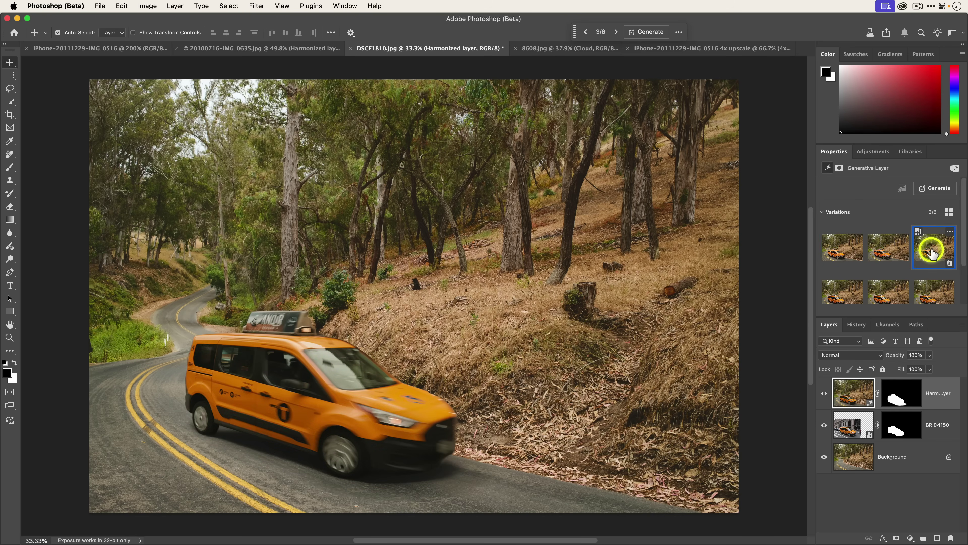
pyautogui.click(842, 264)
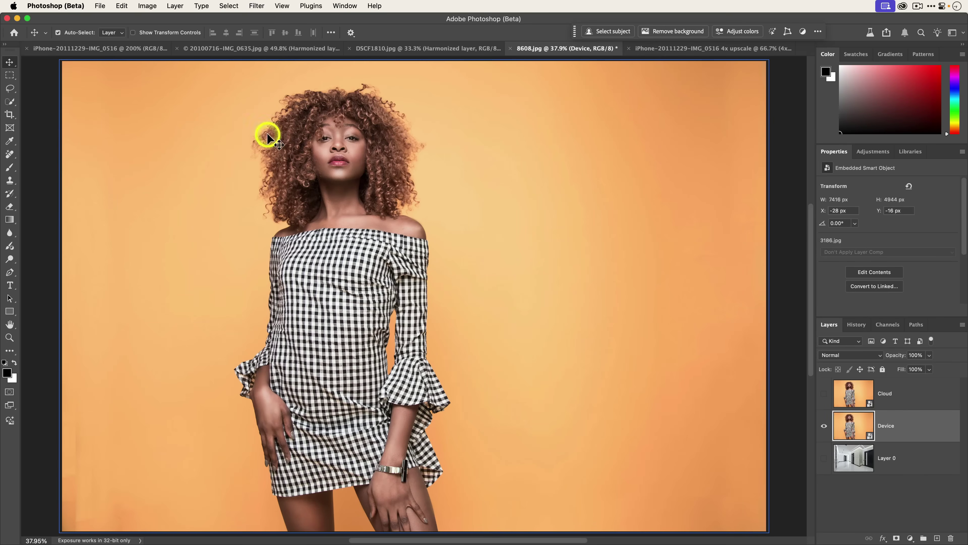
pyautogui.click(66, 12)
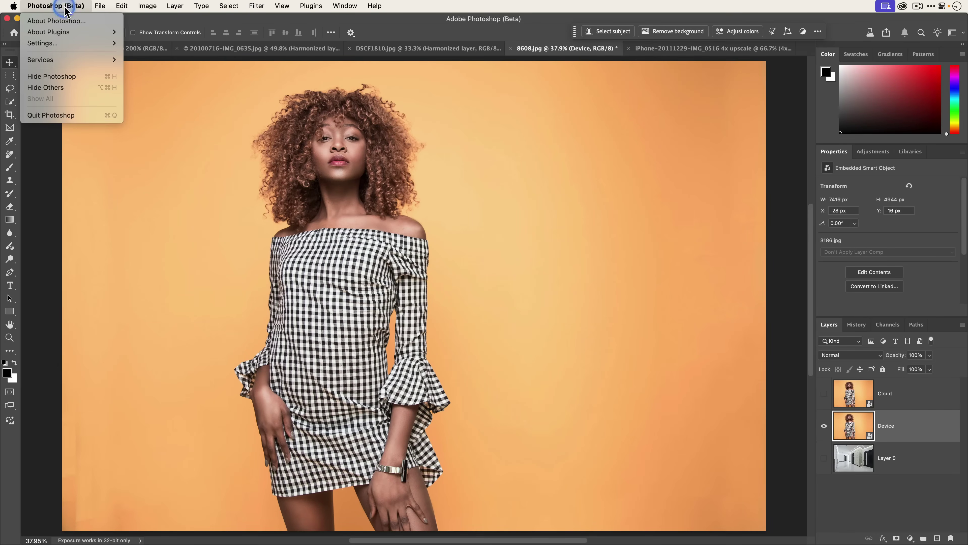
pyautogui.moveTo(63, 45)
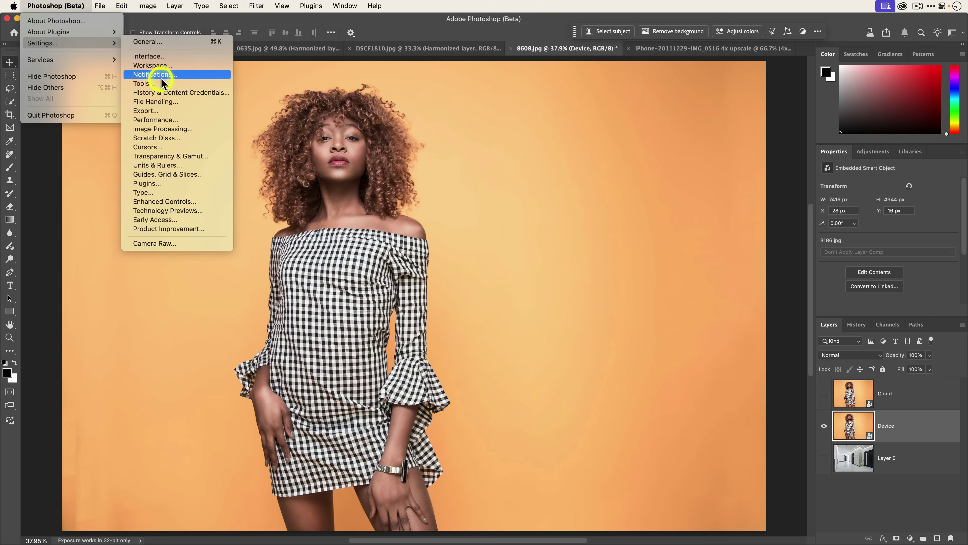
pyautogui.click(175, 130)
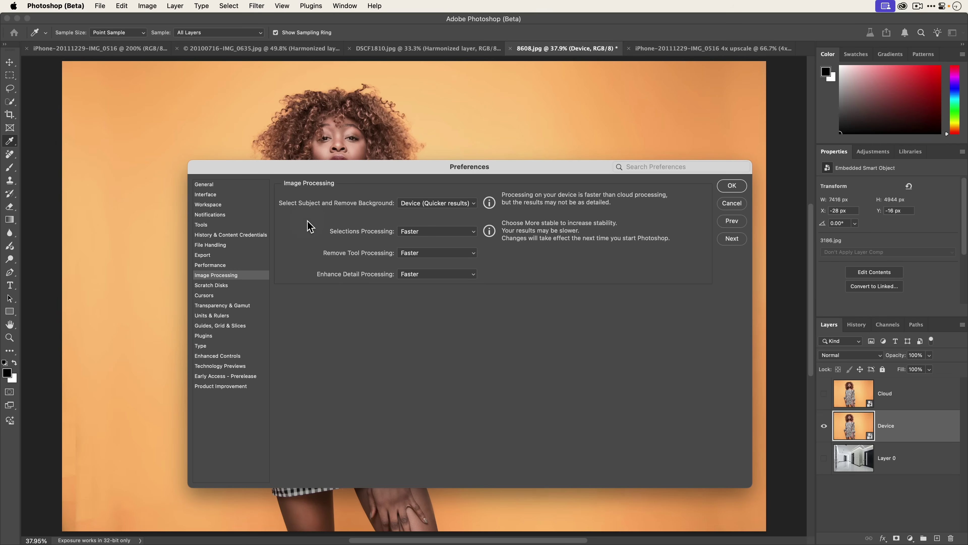
pyautogui.moveTo(349, 217); pyautogui.dragTo(395, 221)
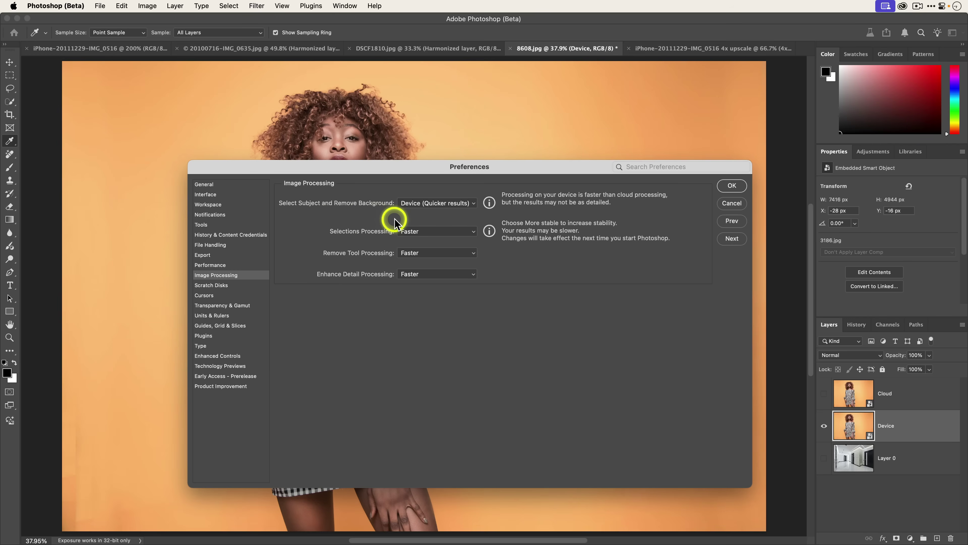
pyautogui.click(455, 201)
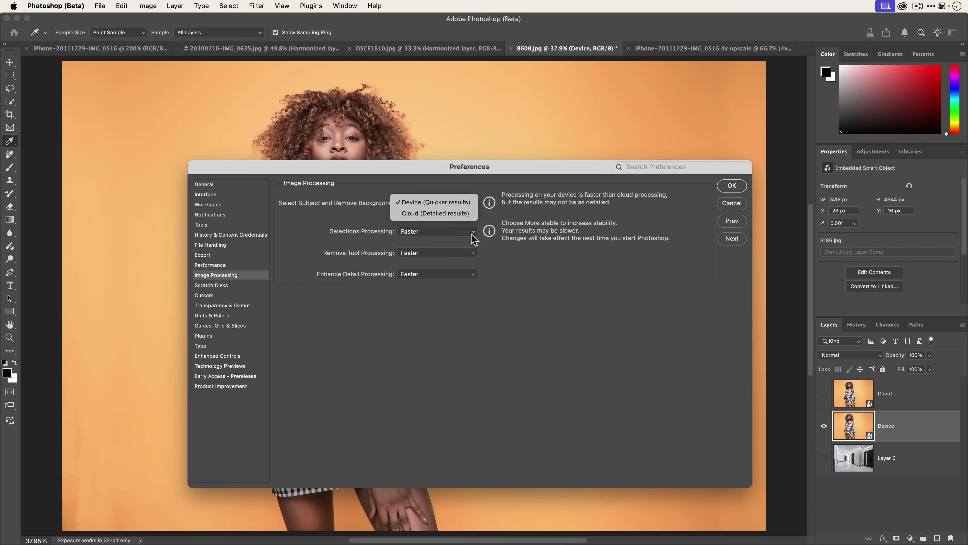
pyautogui.click(448, 204)
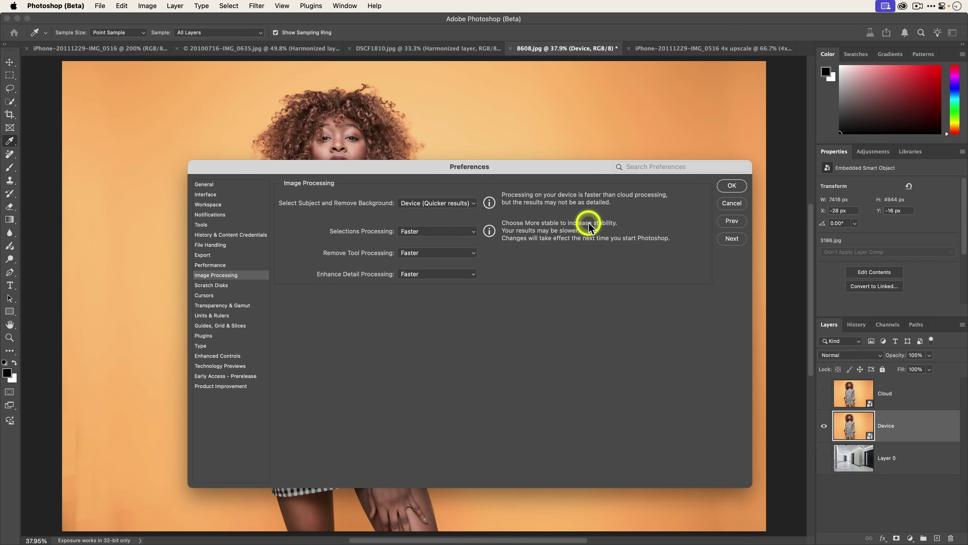
pyautogui.click(733, 186)
pyautogui.press('v')
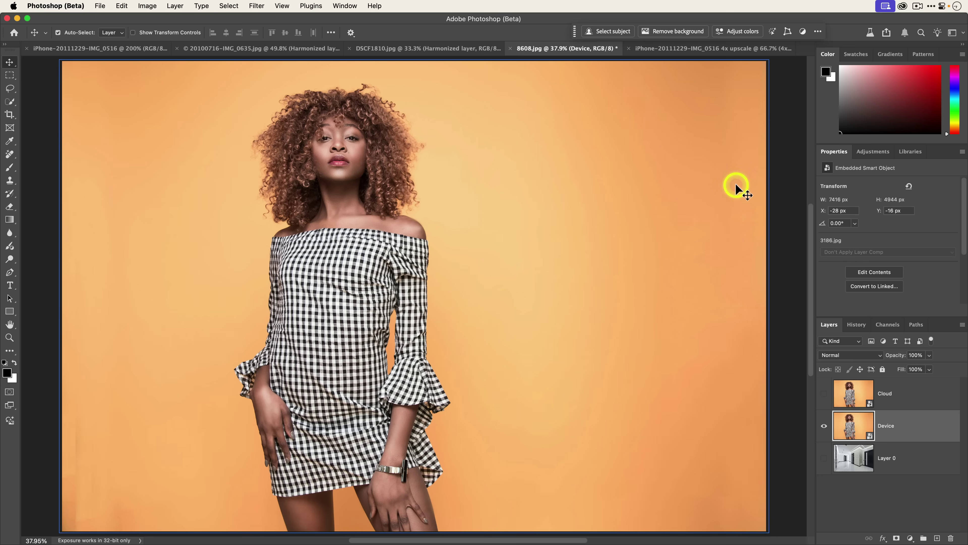
# Remove the Device layer's background, then turn on the Cloud layer's orange-background photo
pyautogui.click(898, 427)
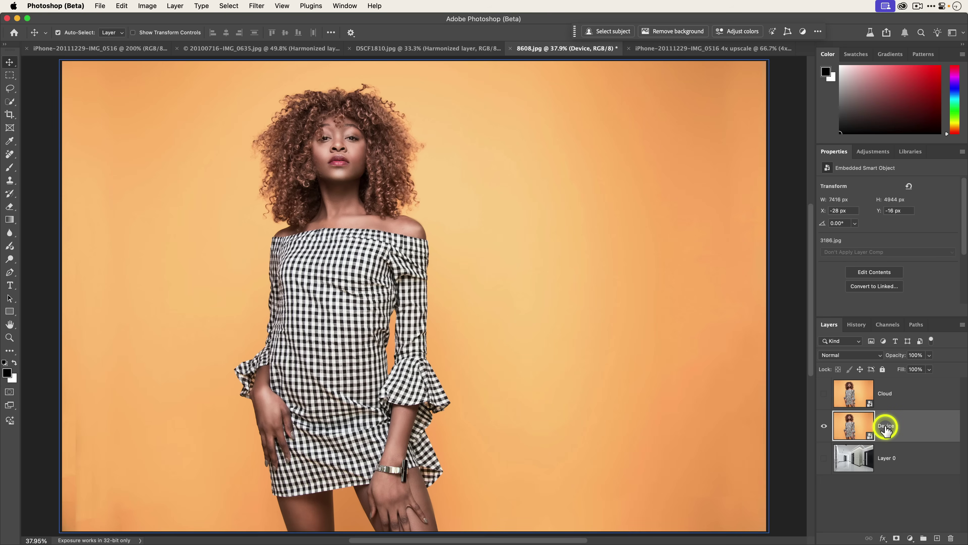
pyautogui.click(668, 34)
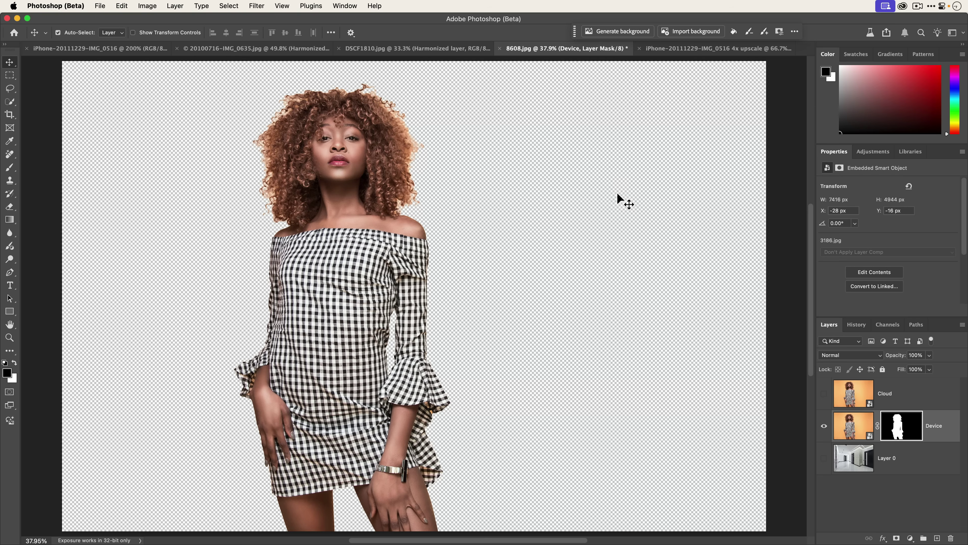
pyautogui.click(912, 399)
pyautogui.click(829, 400)
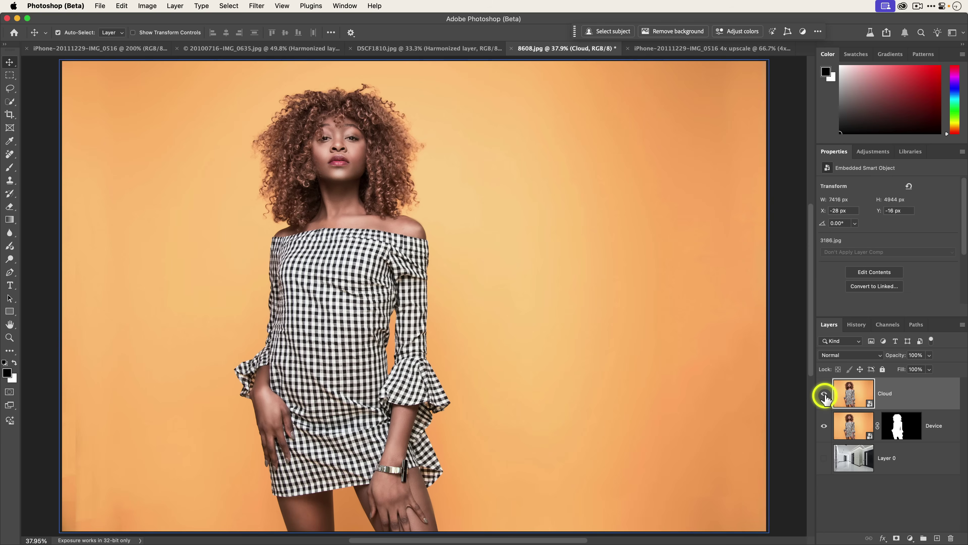
pyautogui.click(826, 429)
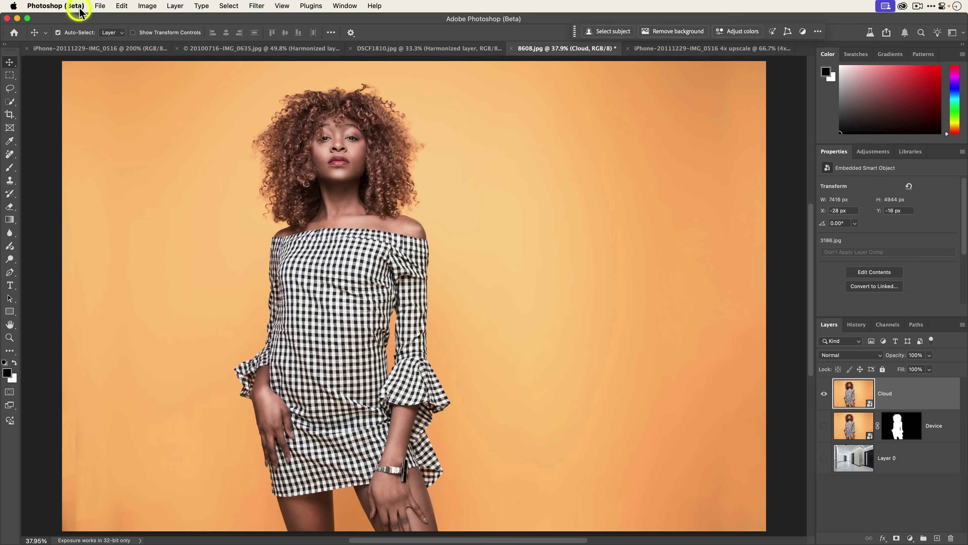
# Set Image Processing subject detection to Cloud (Detailed results), then remove the Cloud layer's orange background
pyautogui.click(72, 5)
pyautogui.moveTo(76, 43)
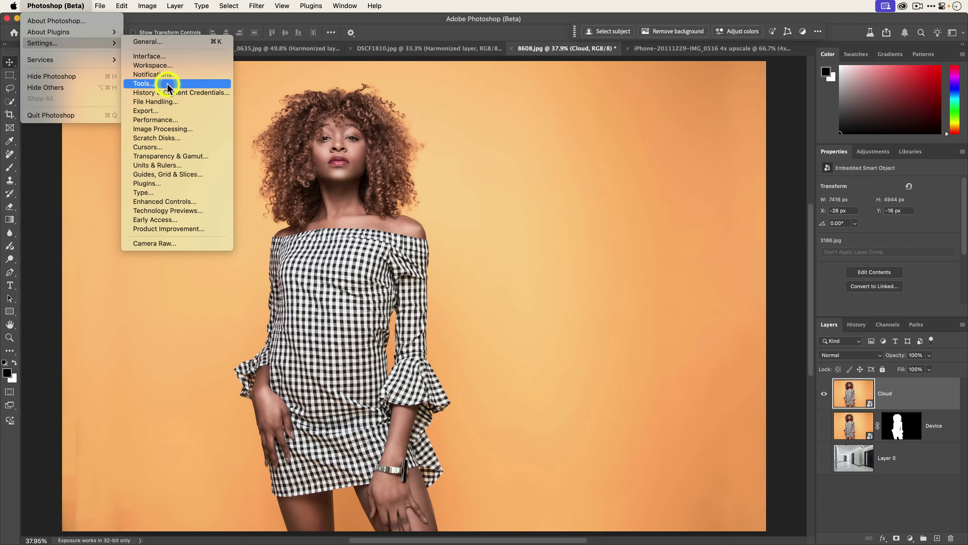
pyautogui.click(178, 128)
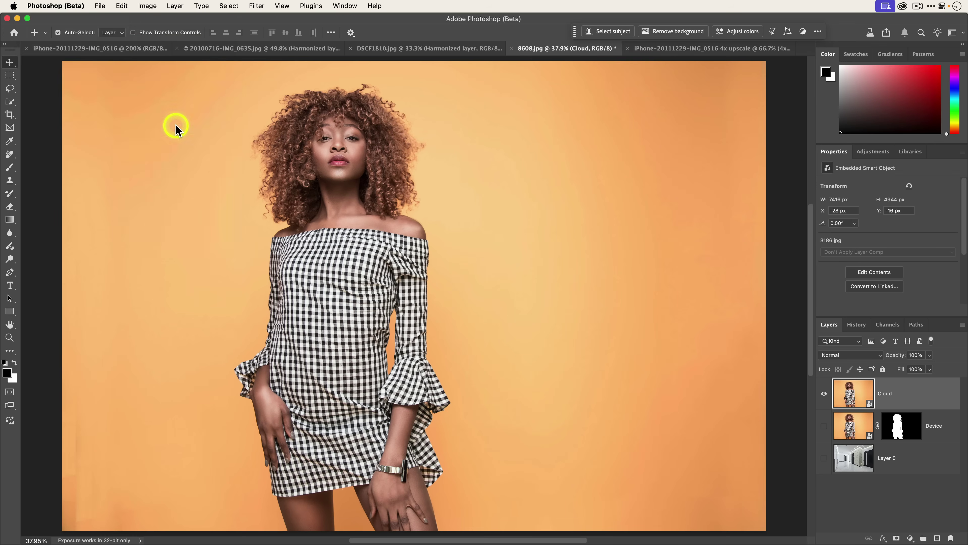
pyautogui.click(417, 211)
pyautogui.click(443, 211)
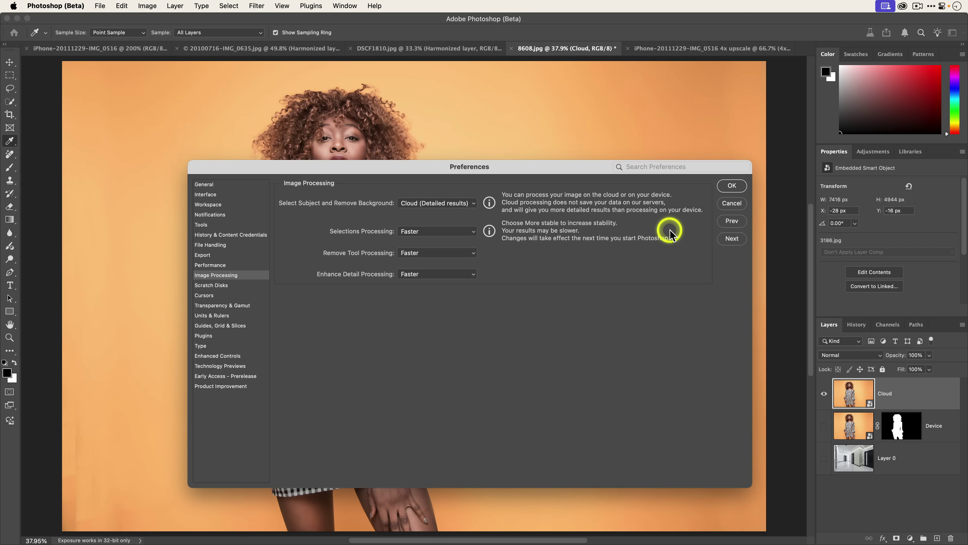
pyautogui.click(729, 187)
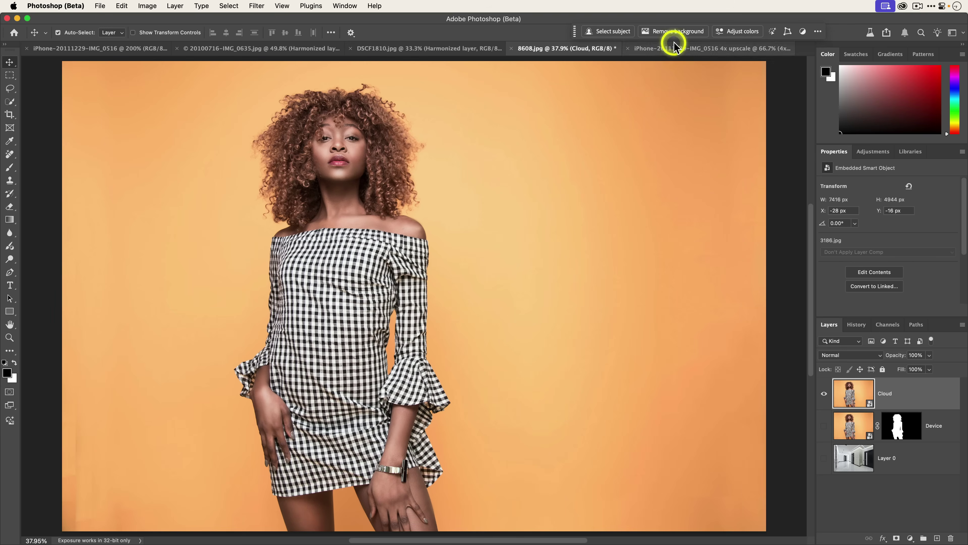
pyautogui.click(675, 32)
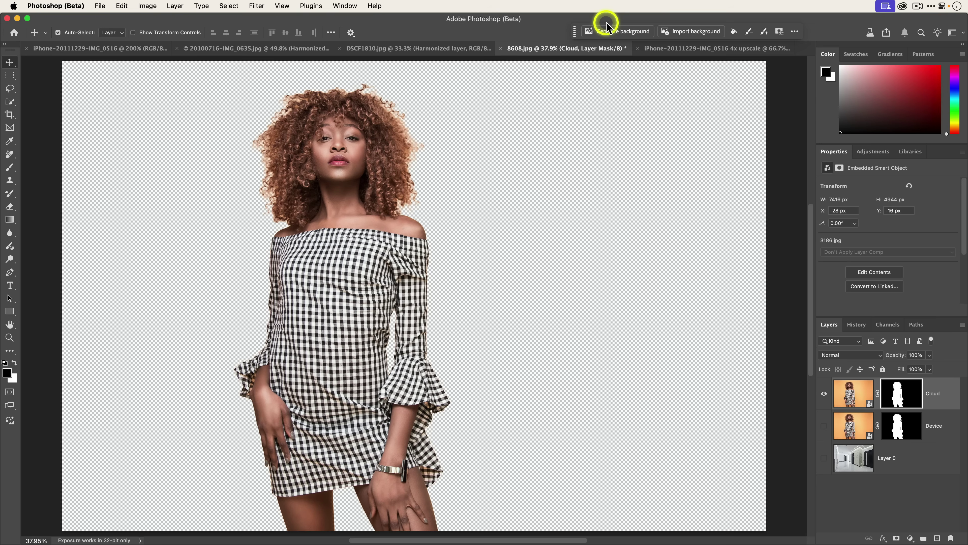
pyautogui.press('super+plus')
pyautogui.press('super+plus')
pyautogui.press('super+plus')
pyautogui.scroll(5, 435, 306)
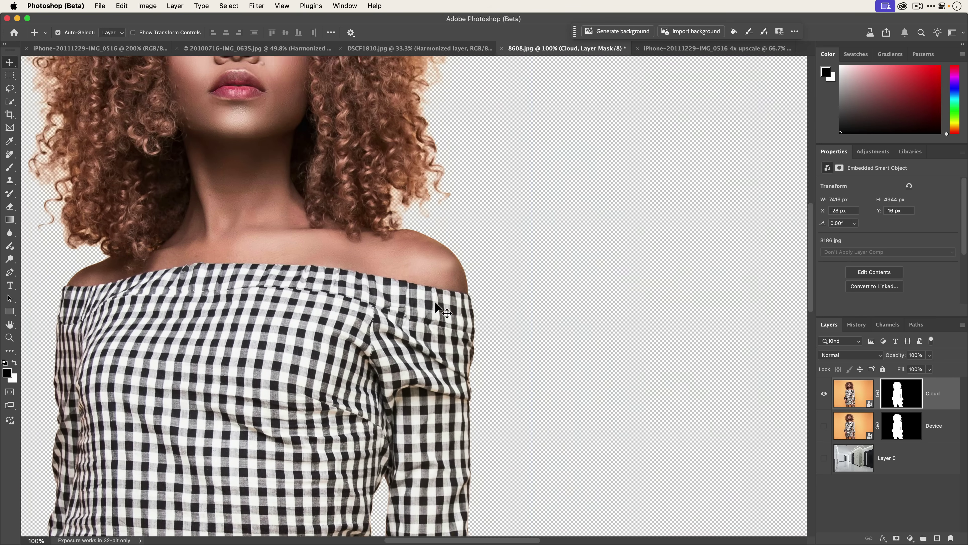
pyautogui.scroll(10, 436, 305)
pyautogui.hscroll(-6, 436, 305)
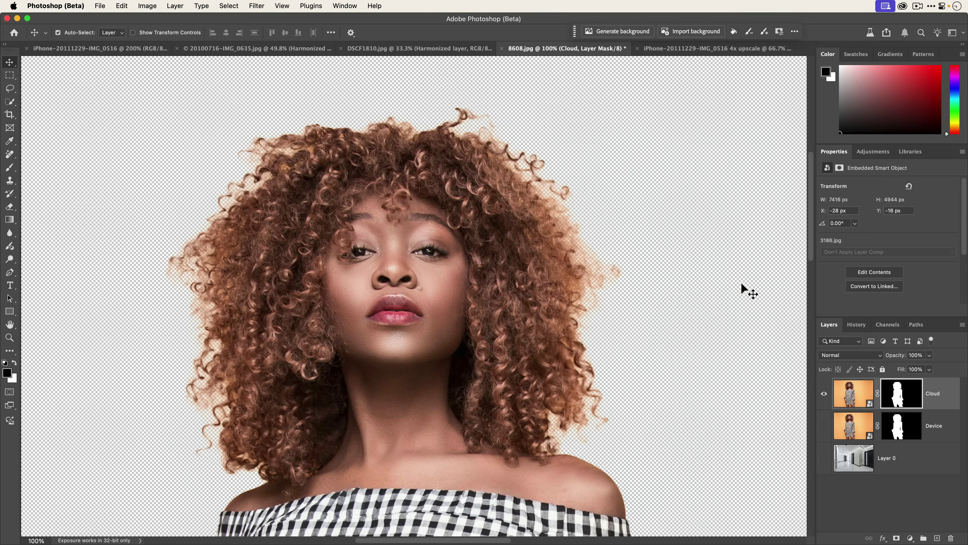
pyautogui.click(824, 427)
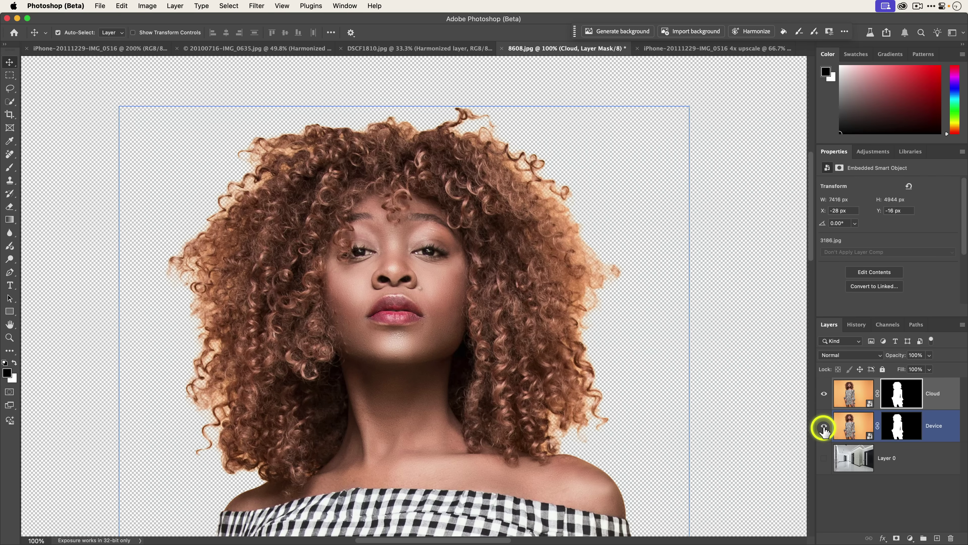
pyautogui.click(825, 427)
pyautogui.click(824, 427)
pyautogui.click(824, 427)
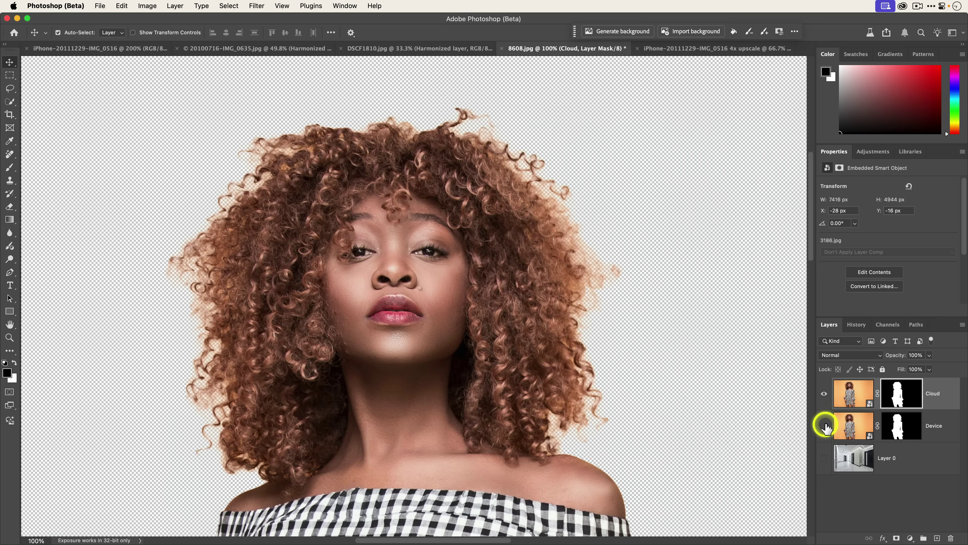
pyautogui.click(826, 426)
pyautogui.click(824, 426)
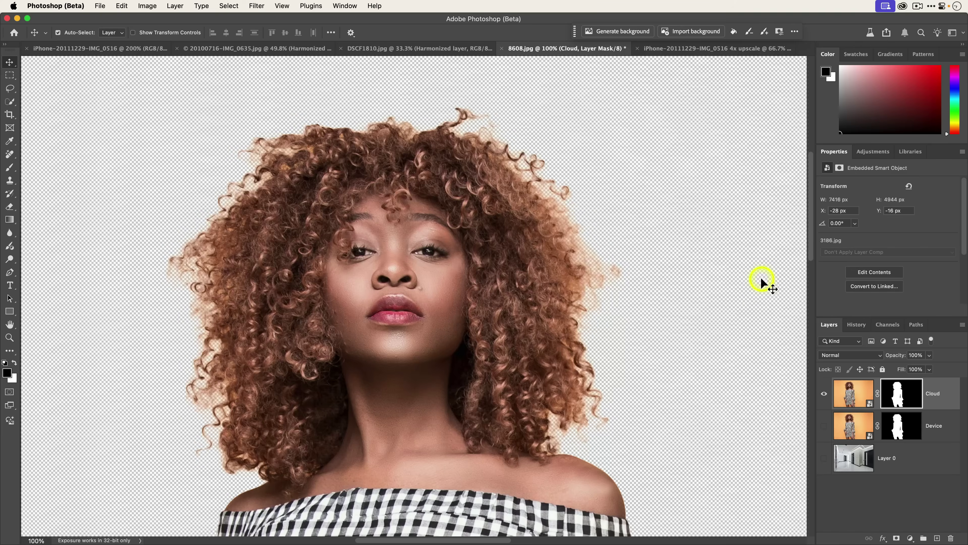
pyautogui.press('super+0')
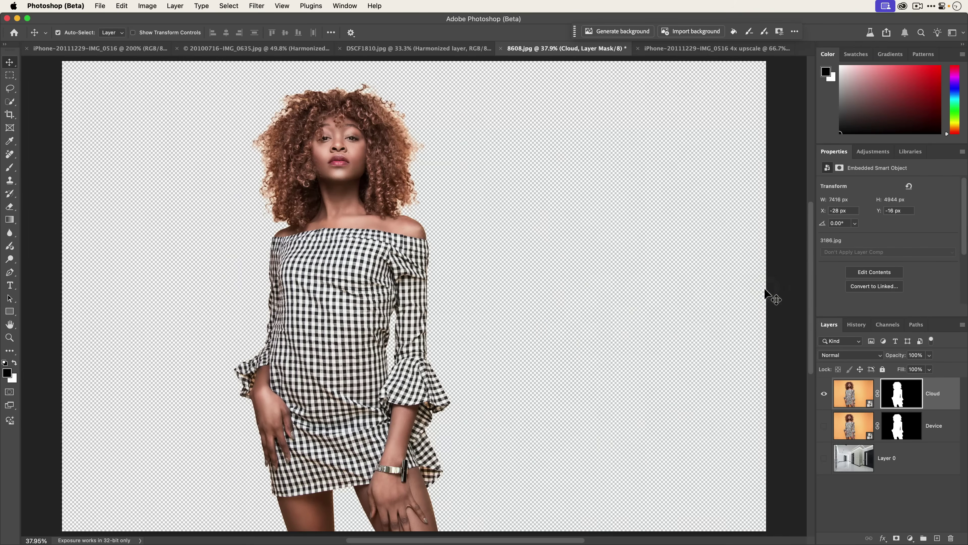
# Show hallway Layer 0 behind the model and harmonize the Cloud cutout with it
pyautogui.click(824, 460)
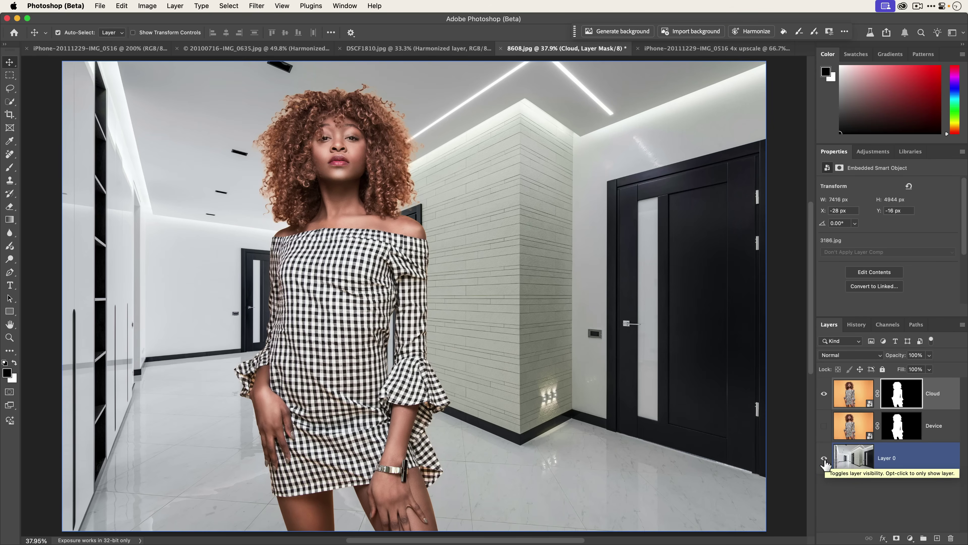
pyautogui.click(940, 395)
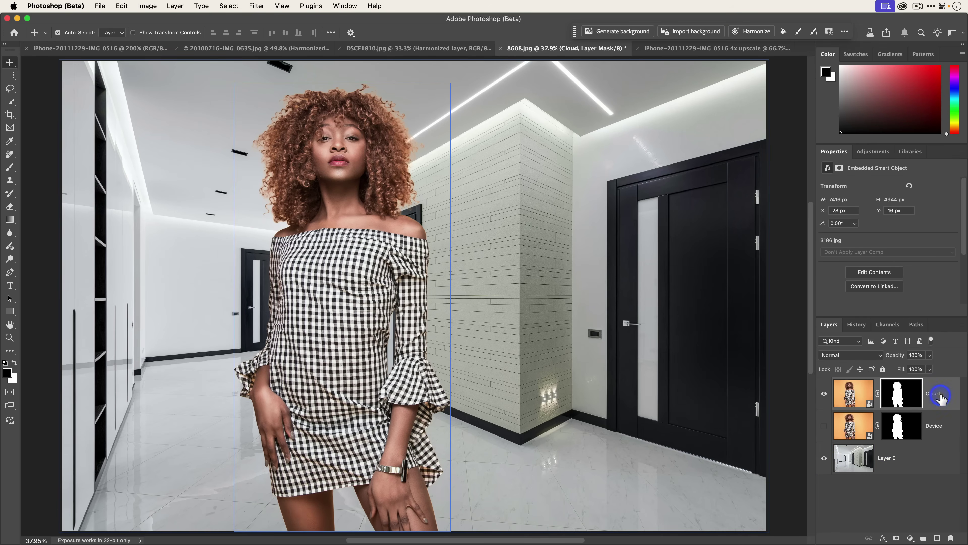
pyautogui.click(625, 390)
pyautogui.click(701, 91)
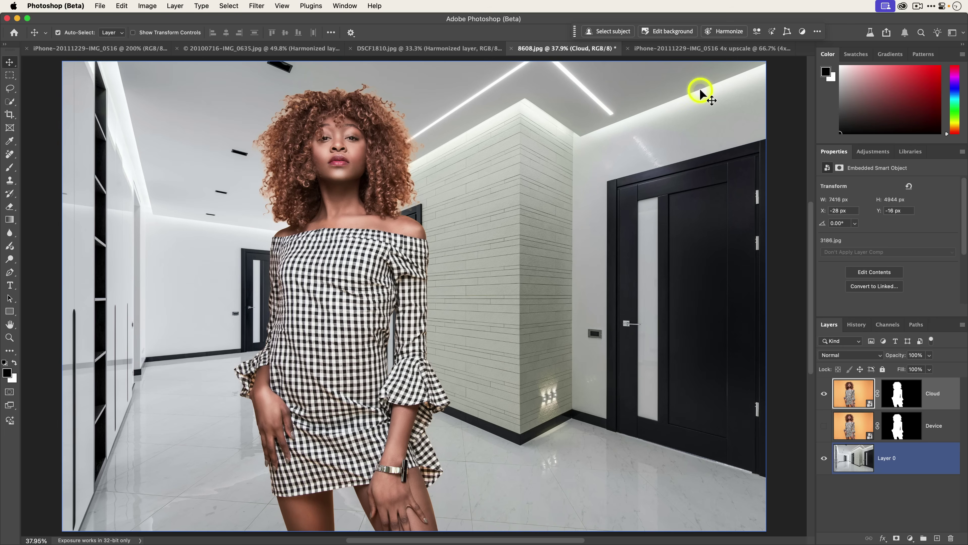
pyautogui.click(719, 32)
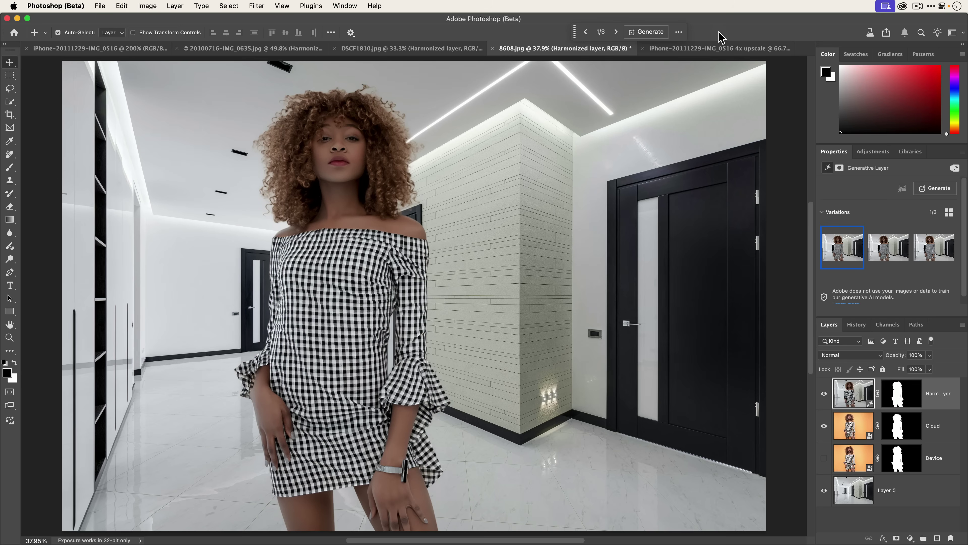
# Choose the third Harmonize variation and toggle the Harmonized layer to compare before and after
pyautogui.click(883, 253)
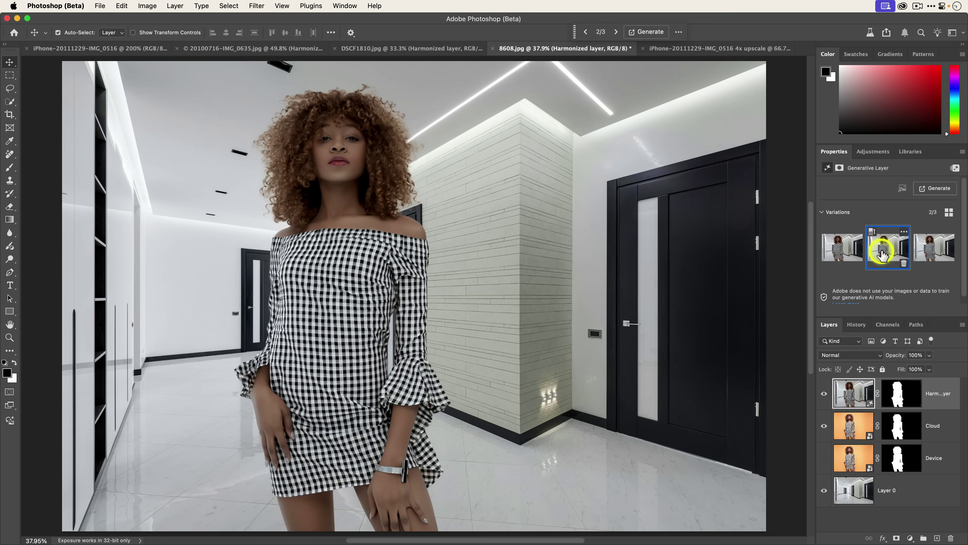
pyautogui.click(922, 253)
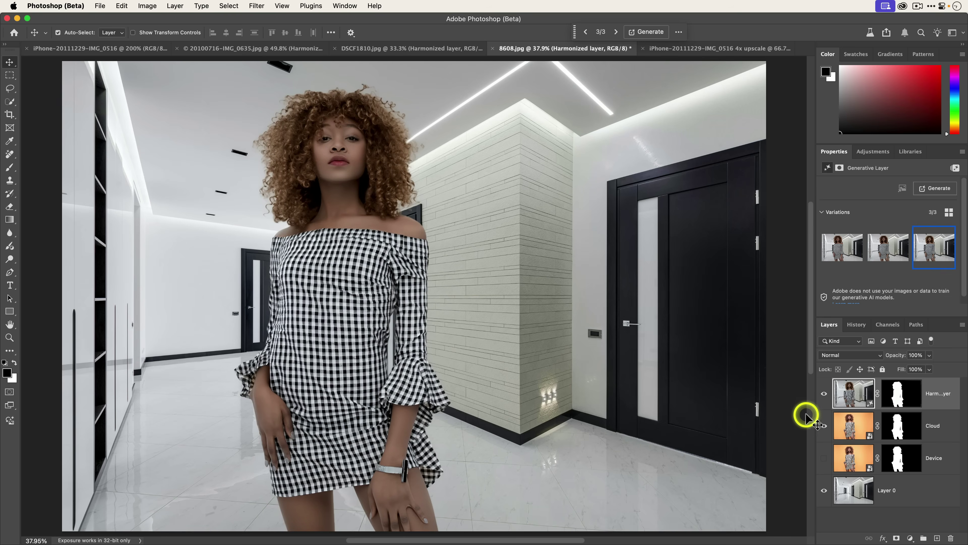
pyautogui.click(823, 393)
pyautogui.click(824, 395)
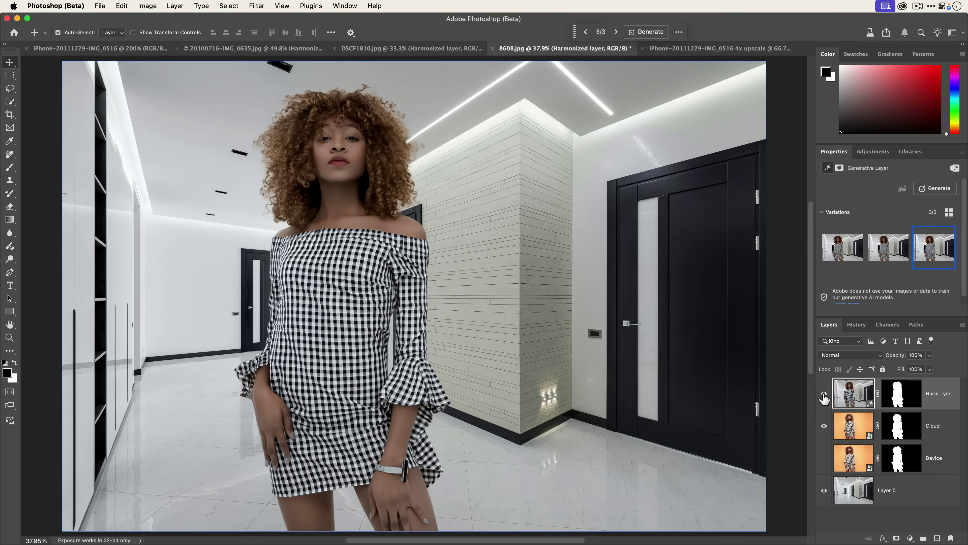
pyautogui.click(824, 396)
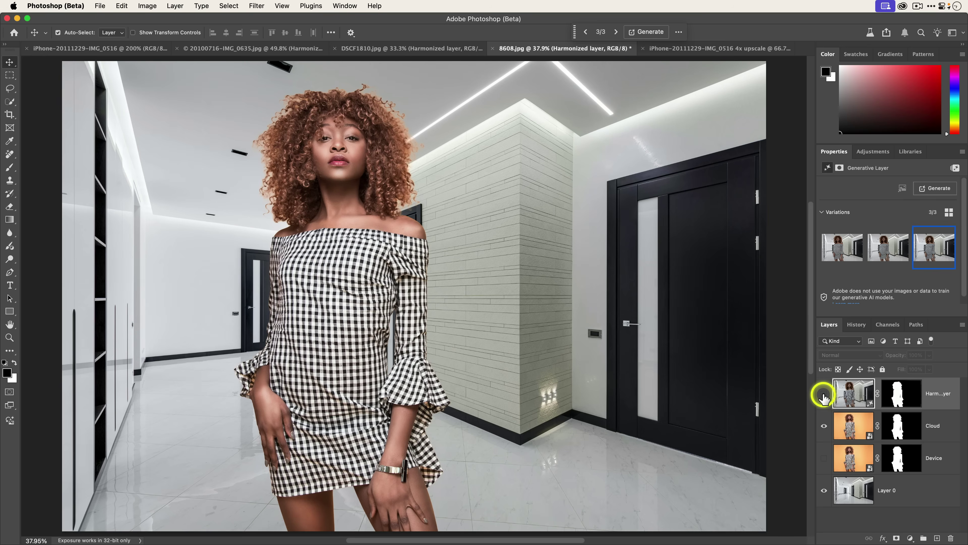
pyautogui.click(824, 396)
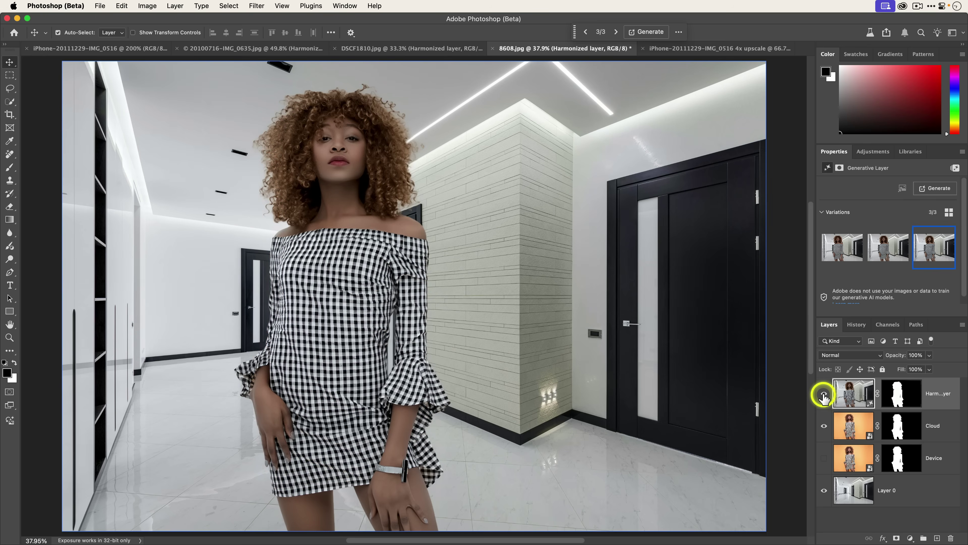